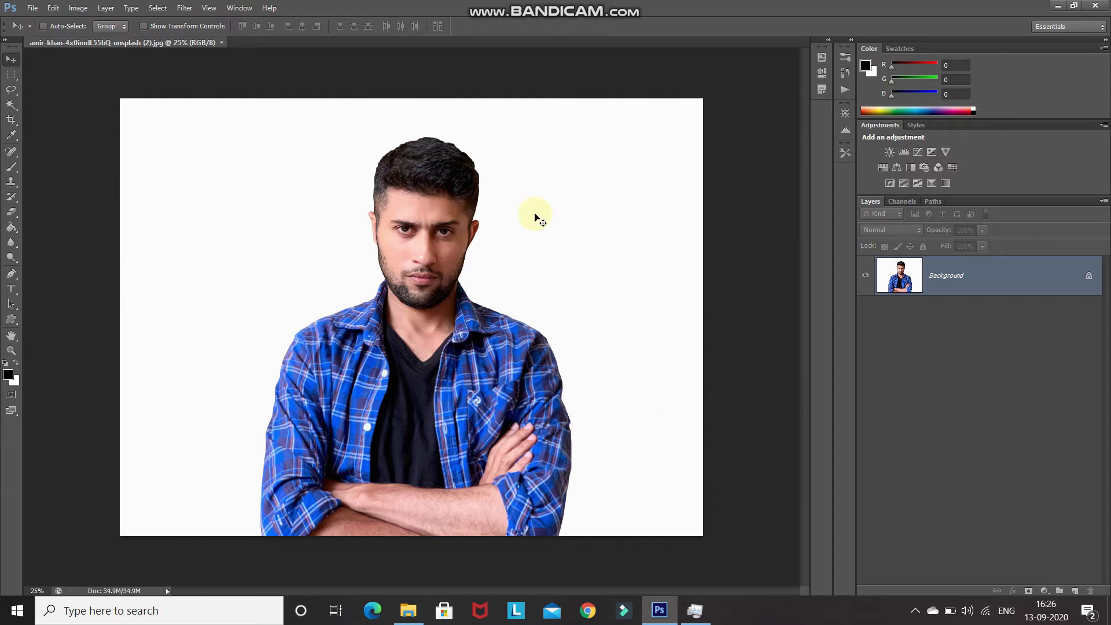
# Mask out the white background behind the man using an inverted Magic Wand selection with a tolerance of 20.
pyautogui.moveTo(11, 106); pyautogui.dragTo(40, 121)
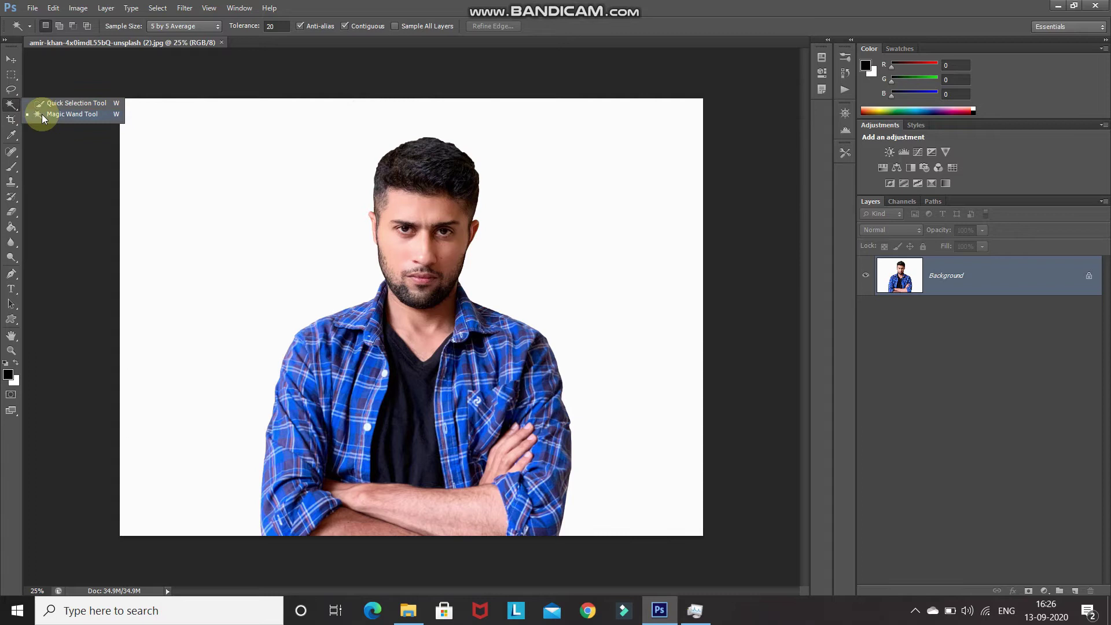
pyautogui.click(42, 113)
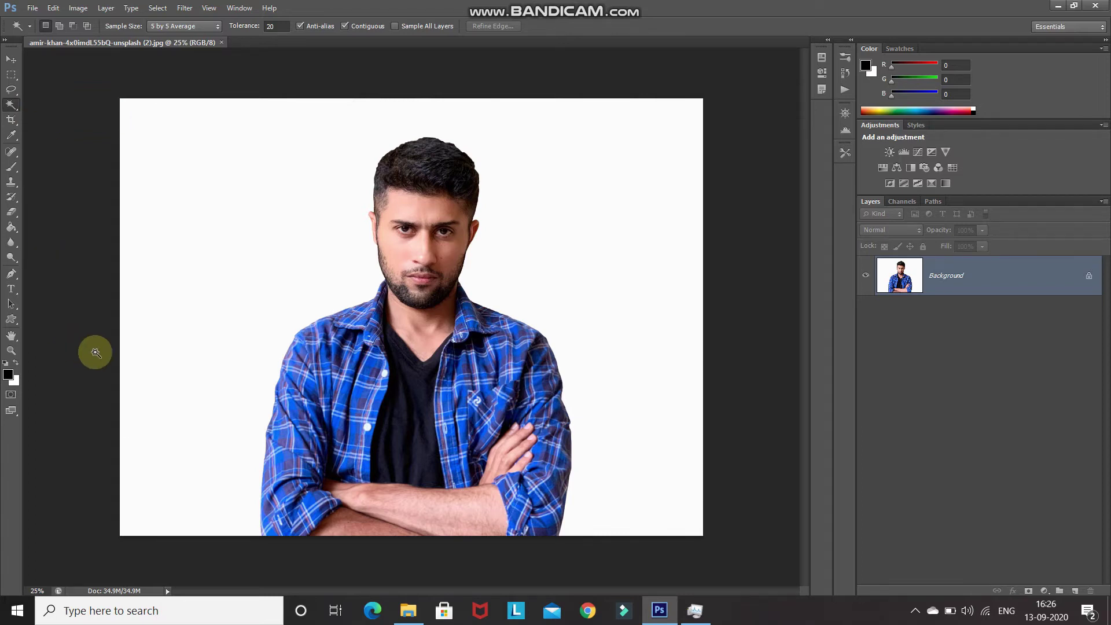
pyautogui.click(200, 243)
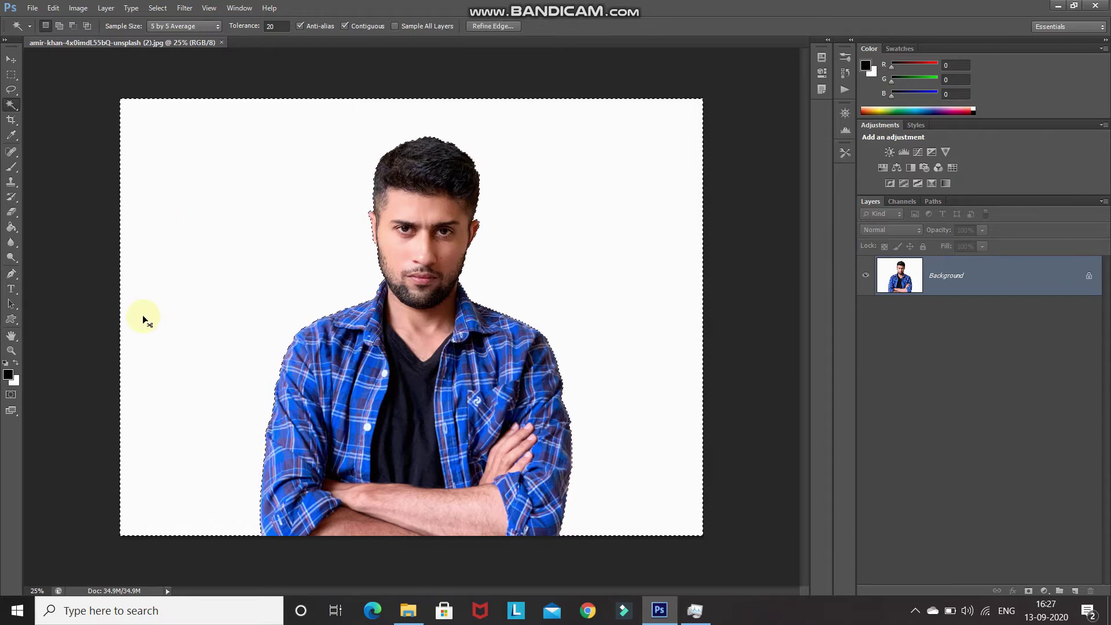
pyautogui.hotkey('ctrl', 'shift', 'i')
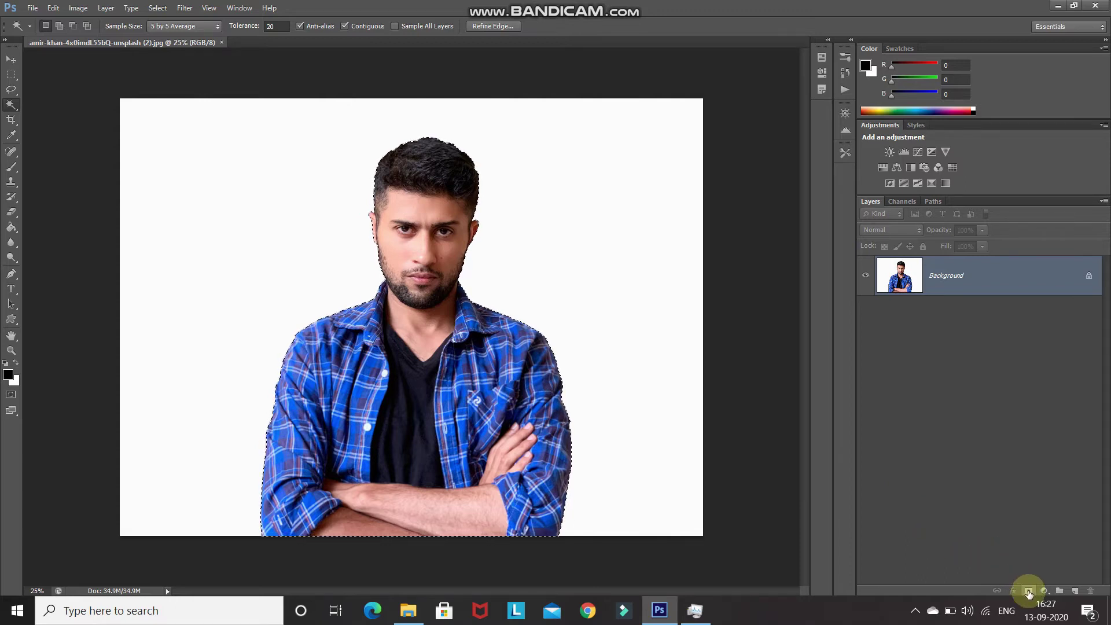
pyautogui.click(1029, 591)
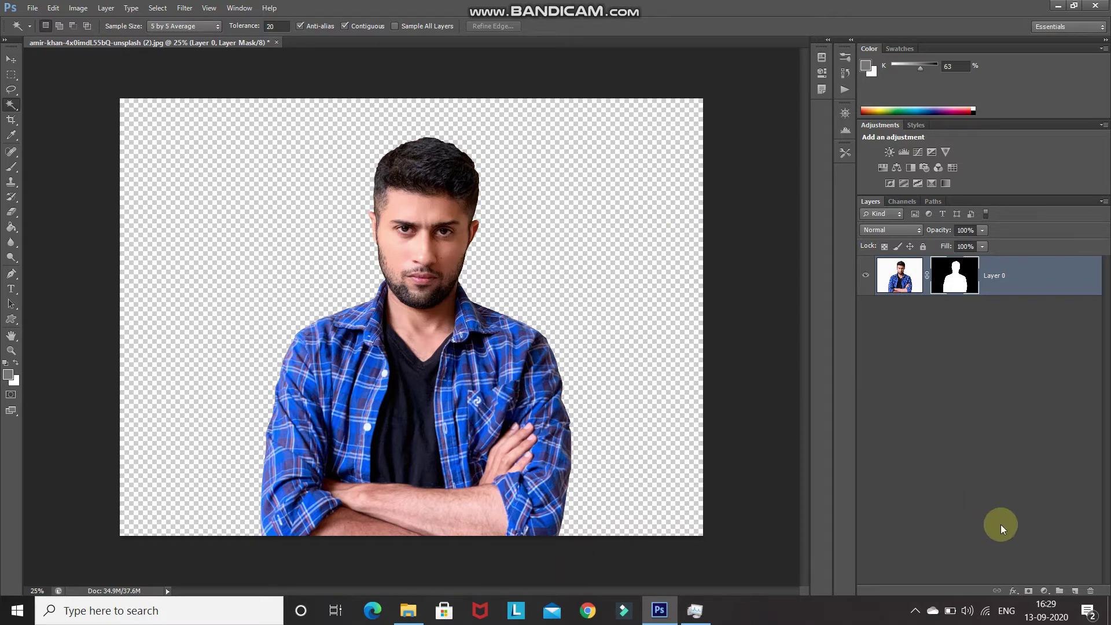
# Add a black (000000) Solid Color fill layer and place it beneath the masked portrait layer.
pyautogui.click(1045, 592)
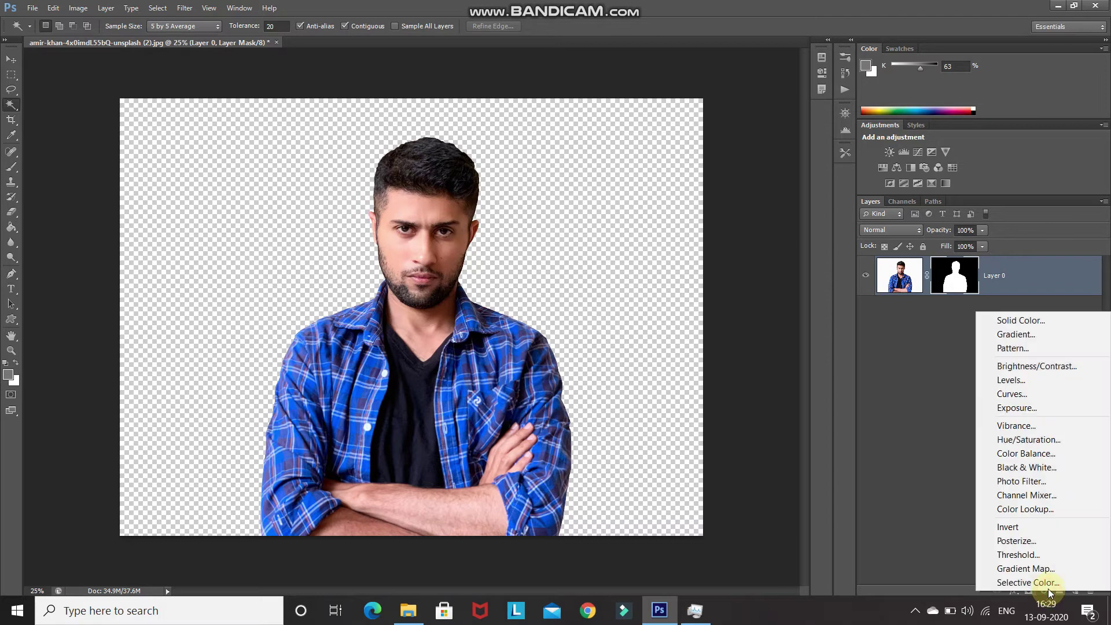
pyautogui.click(1018, 320)
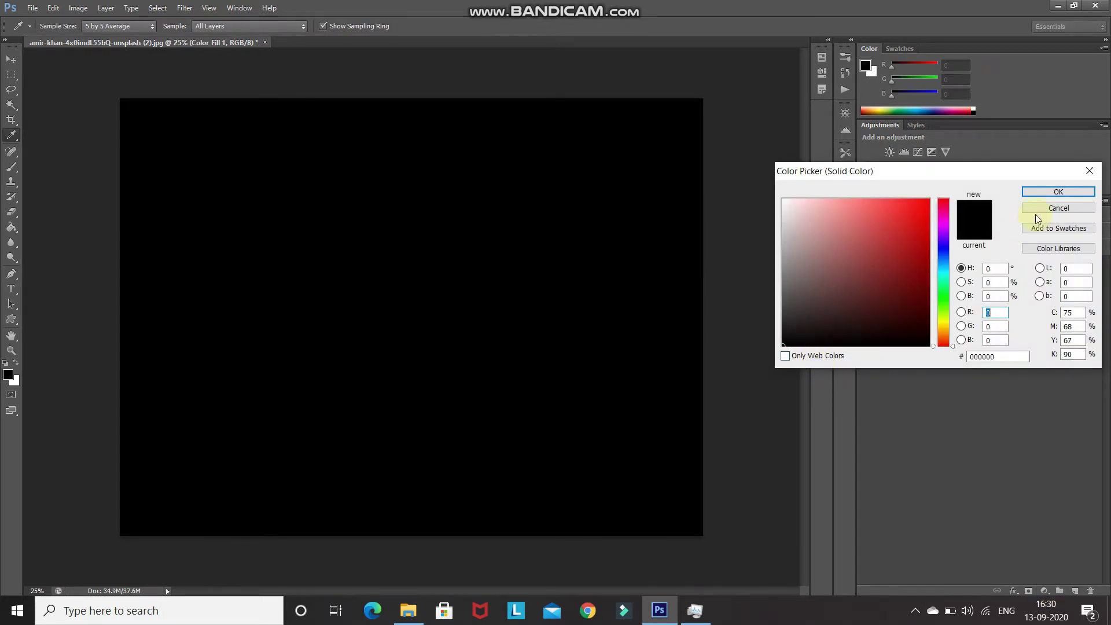
pyautogui.click(1052, 195)
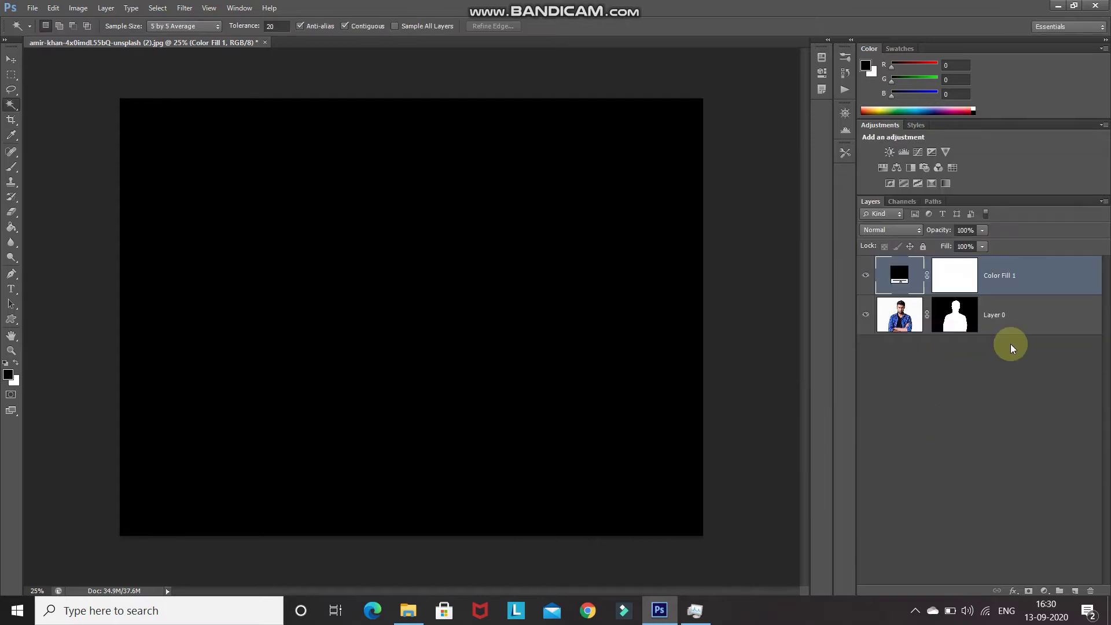
pyautogui.click(1033, 276)
pyautogui.moveTo(1034, 279); pyautogui.dragTo(1019, 373)
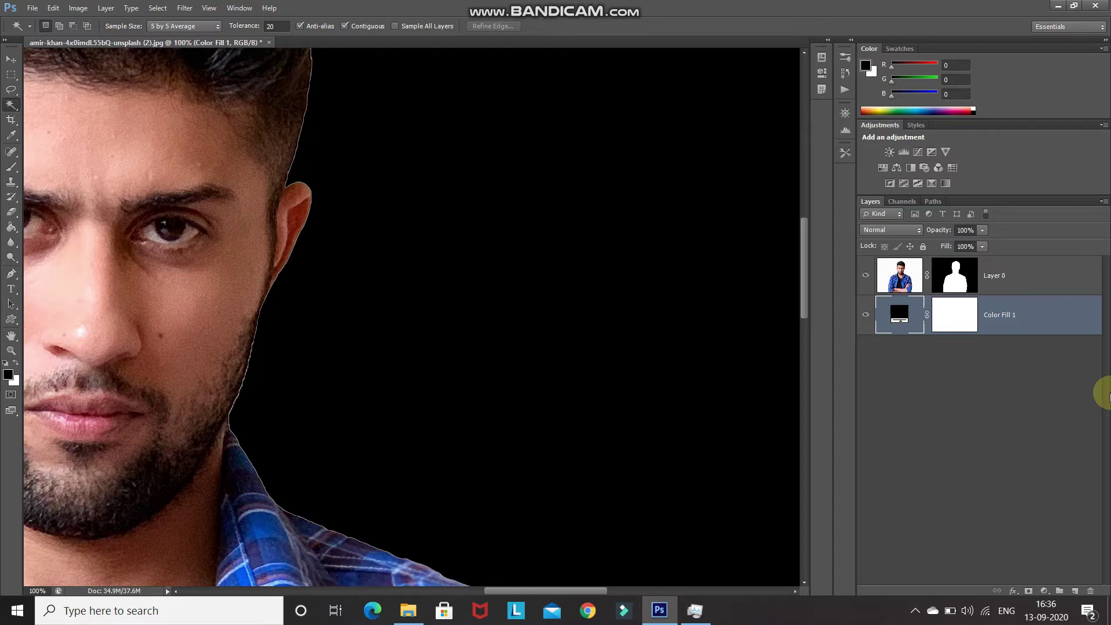
# Duplicate the black fill and the masked portrait, stacking both copies above the originals with the portrait copy on top.
pyautogui.hotkey('ctrl', 'j')
pyautogui.click(1004, 319)
pyautogui.moveTo(1005, 319); pyautogui.dragTo(964, 262)
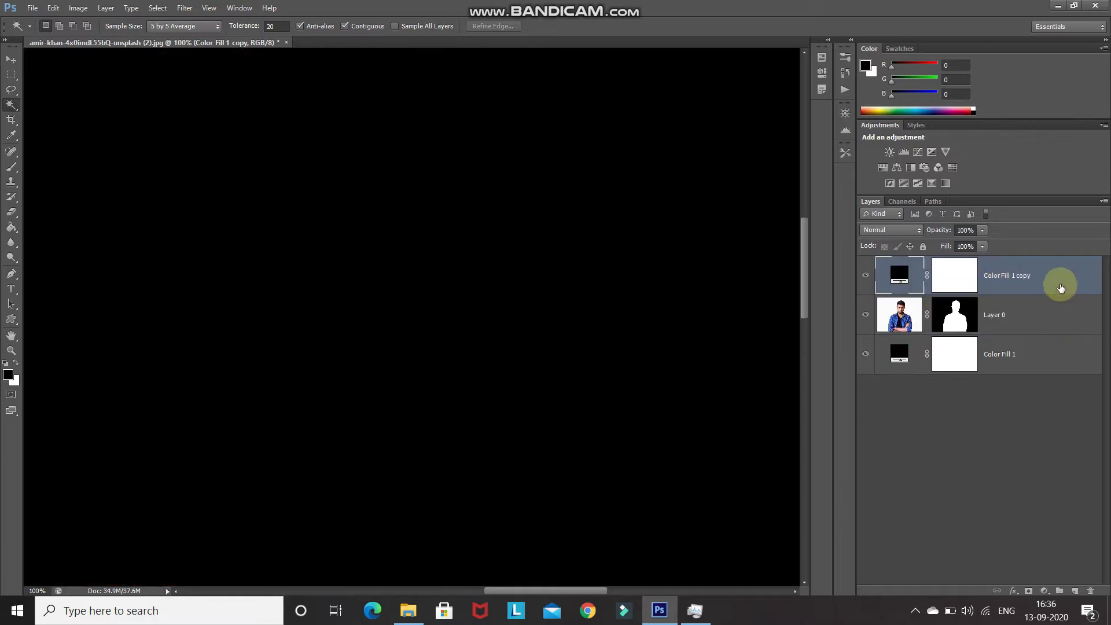
pyautogui.click(1042, 314)
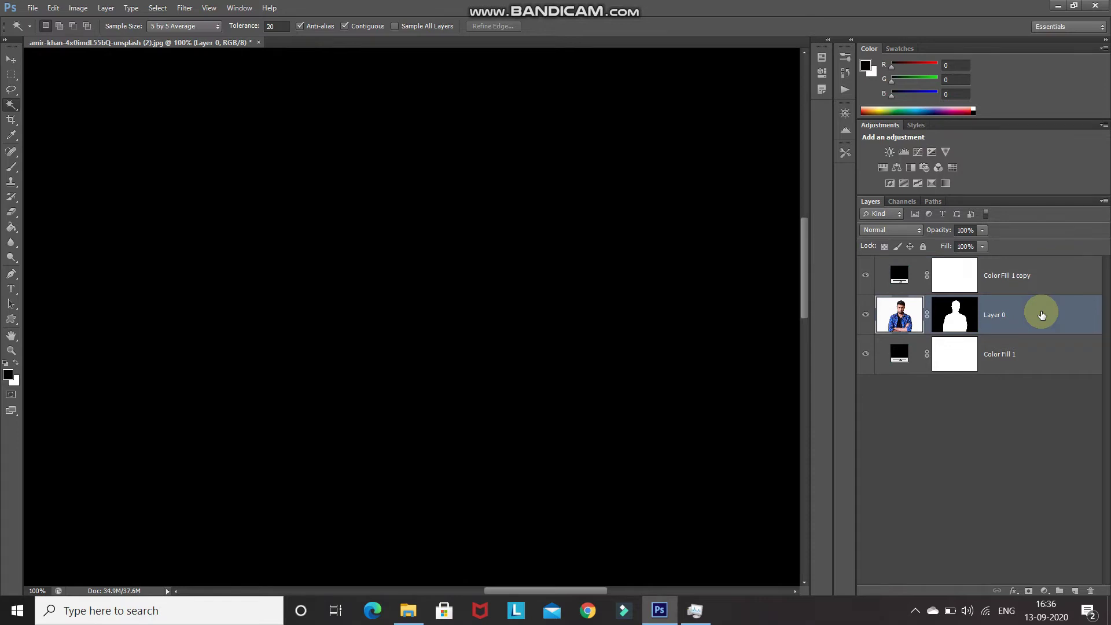
pyautogui.hotkey('ctrl', 'j')
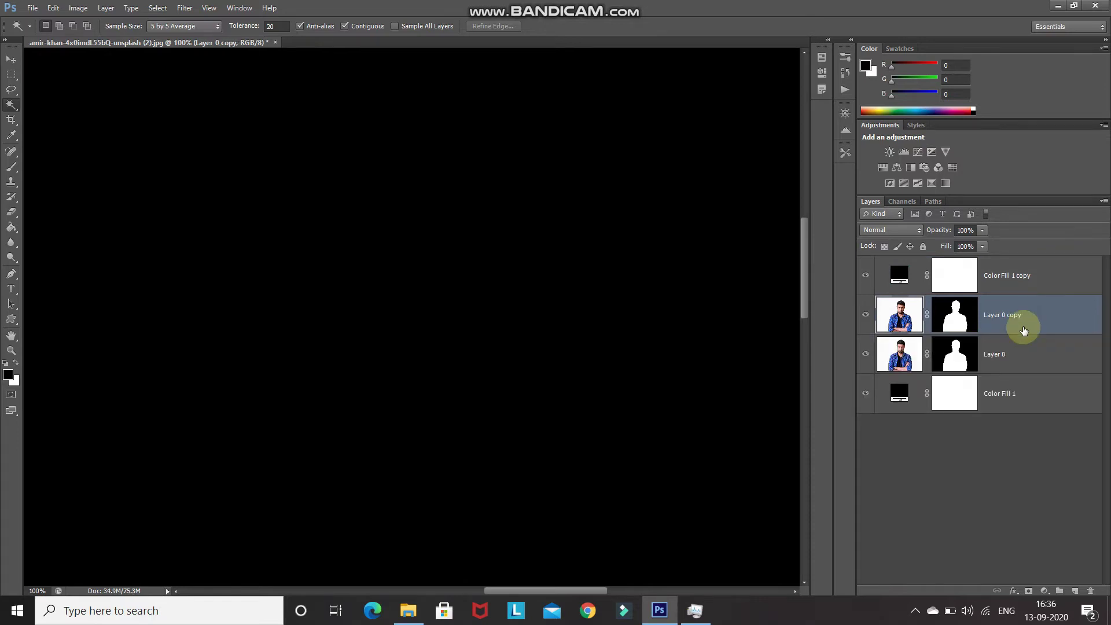
pyautogui.moveTo(1027, 315); pyautogui.dragTo(1022, 267)
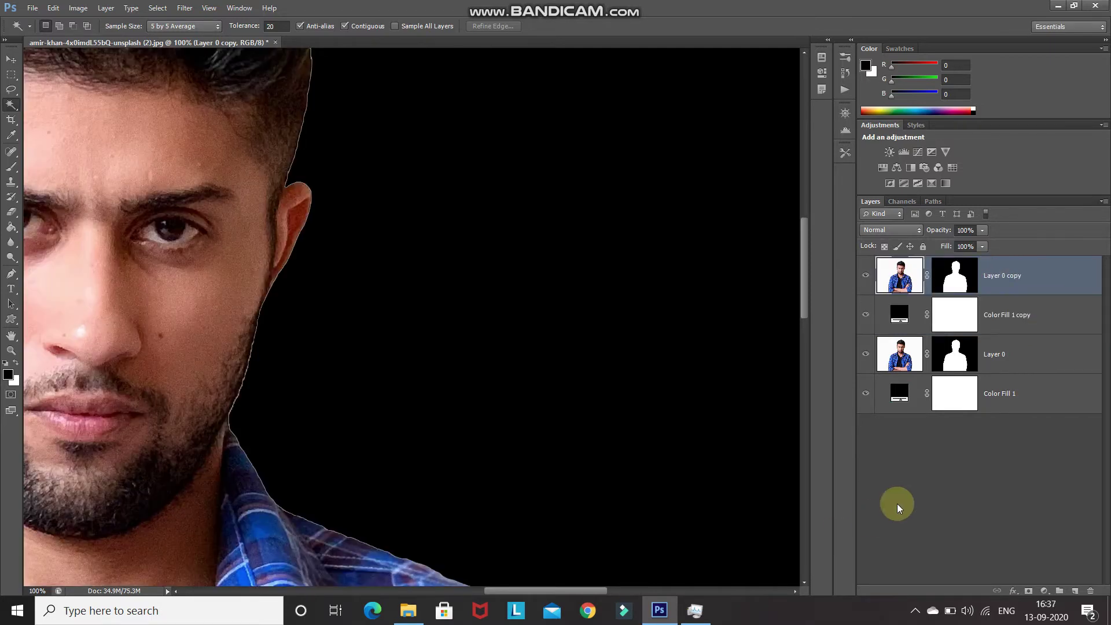
# Merge the original portrait layer with the black fill below it, rename the result Initial and hide it.
pyautogui.click(1019, 360)
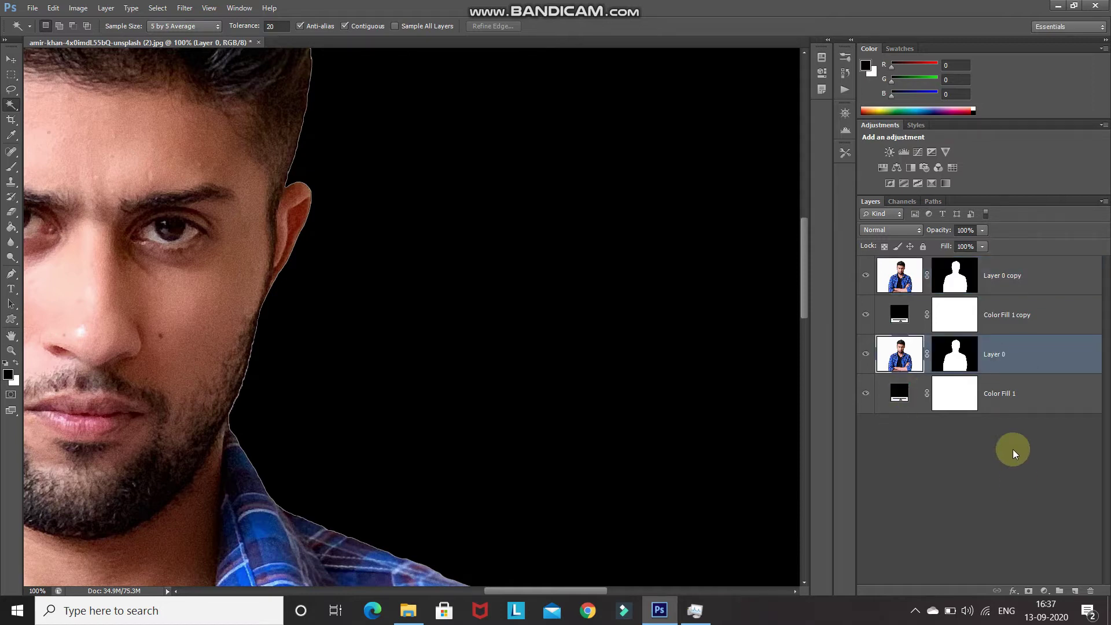
pyautogui.keyDown('shift'); pyautogui.click(1038, 394); pyautogui.keyUp('shift')
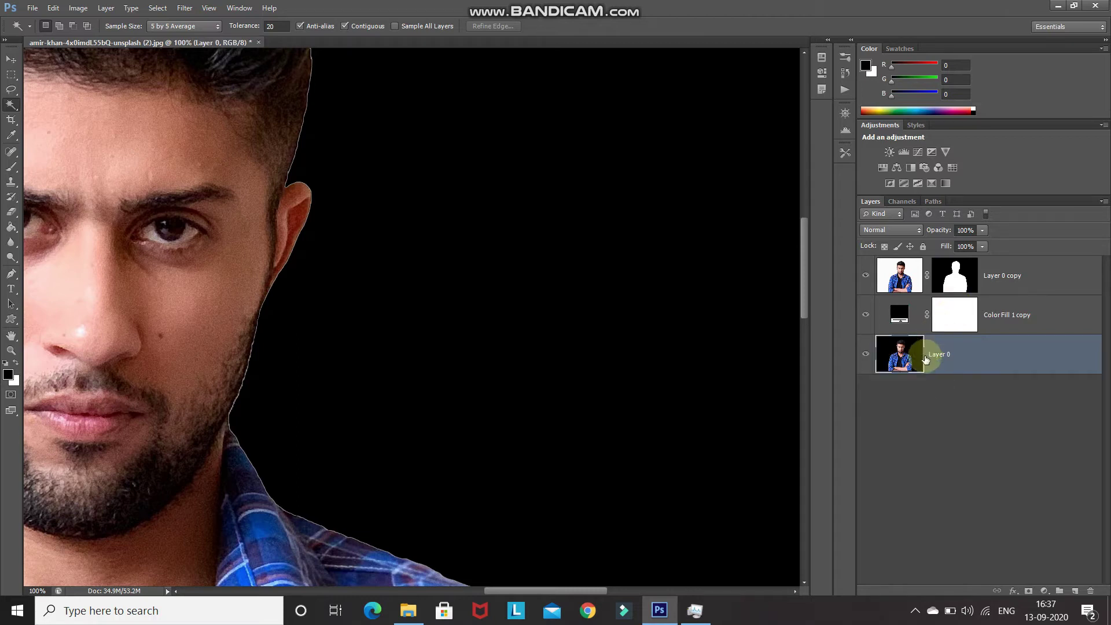
pyautogui.doubleClick(939, 354)
pyautogui.write('Initial')
pyautogui.click(851, 566)
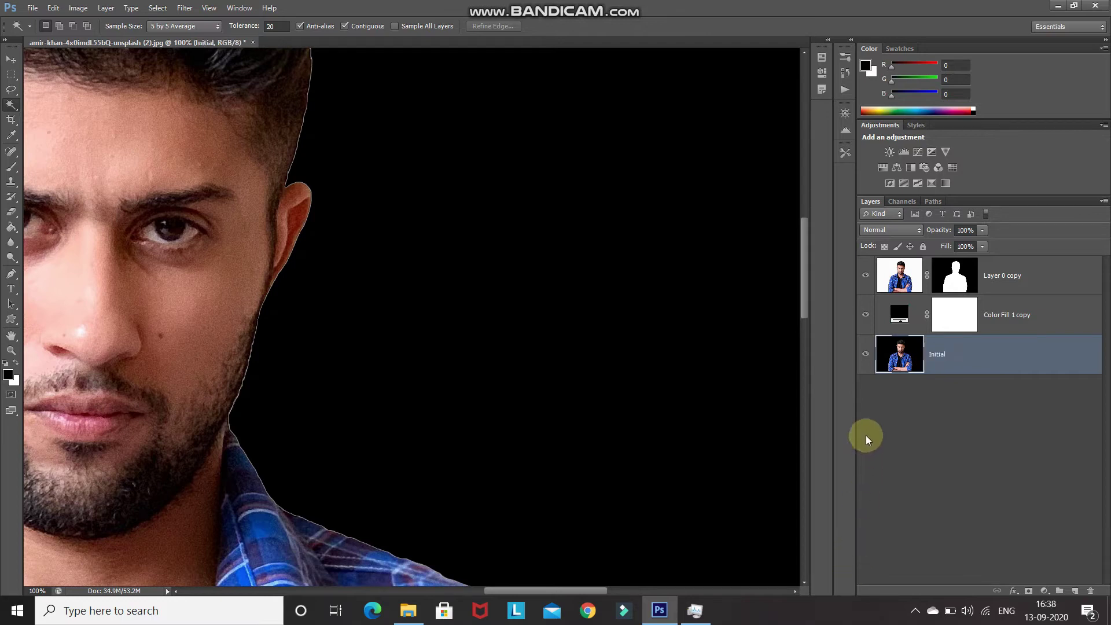
pyautogui.click(866, 355)
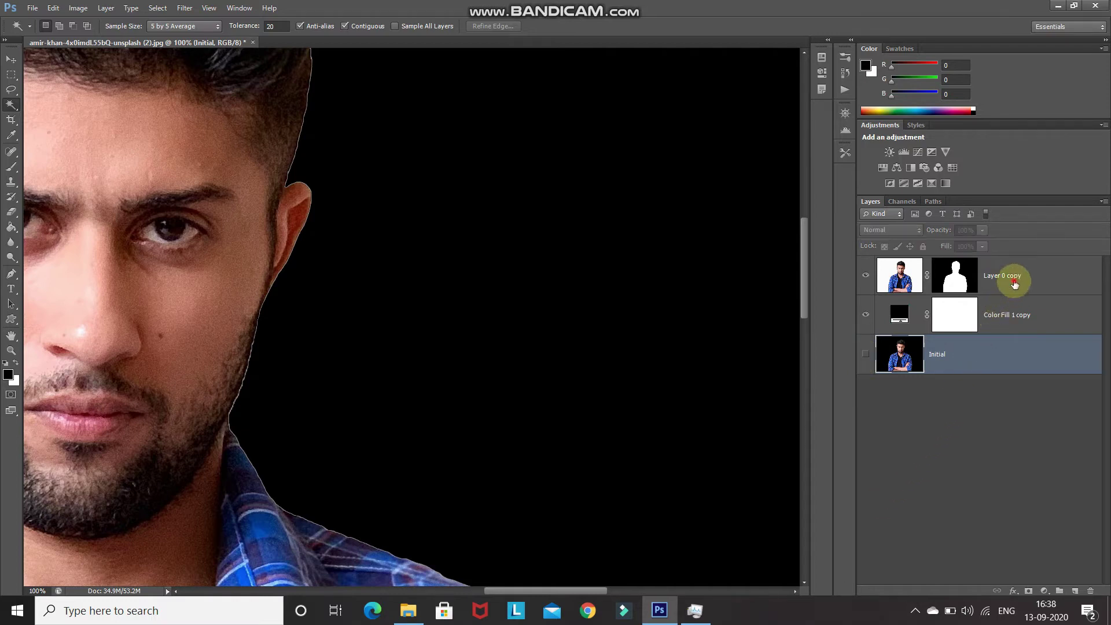
# Rename the top portrait layer Backup, and keep it hidden beneath a duplicate of itself.
pyautogui.click(1013, 283)
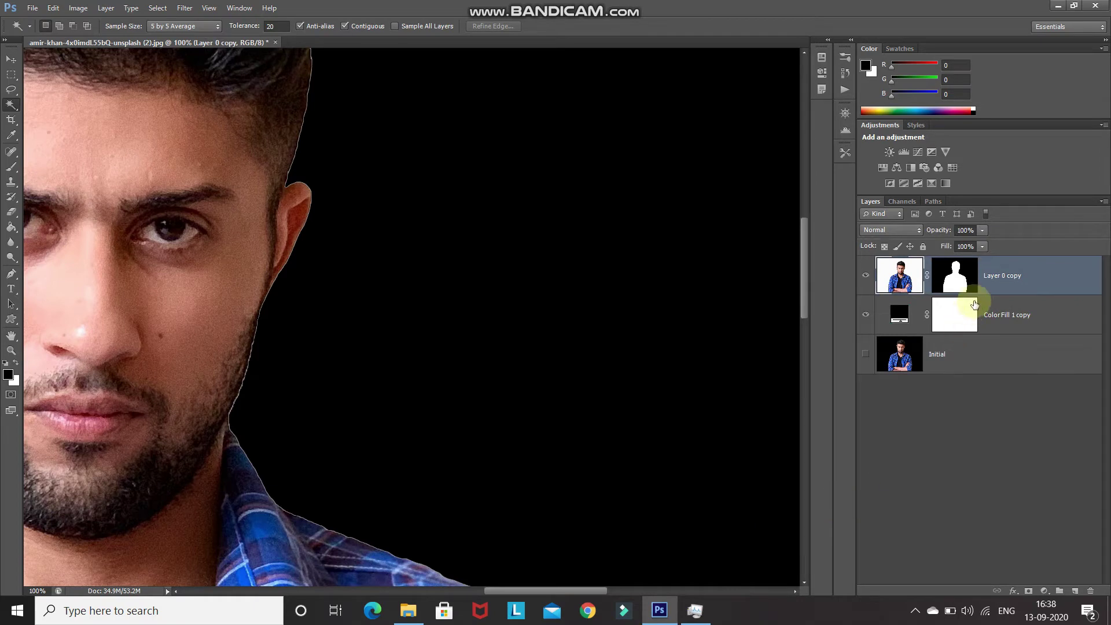
pyautogui.doubleClick(995, 274)
pyautogui.write('Backup')
pyautogui.click(884, 507)
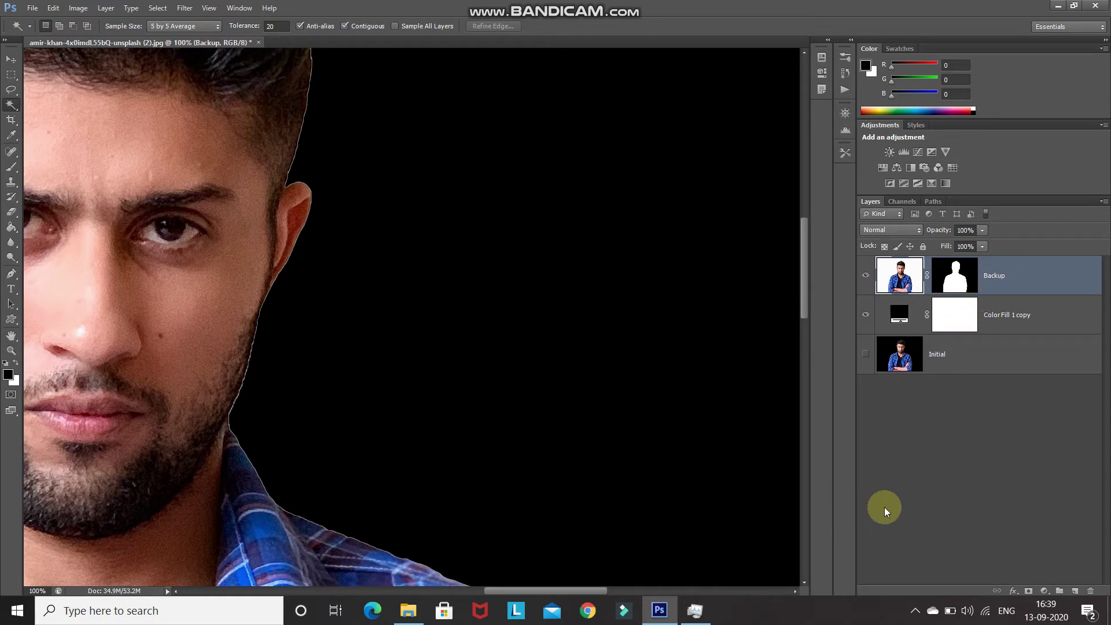
pyautogui.hotkey('ctrl', 'j')
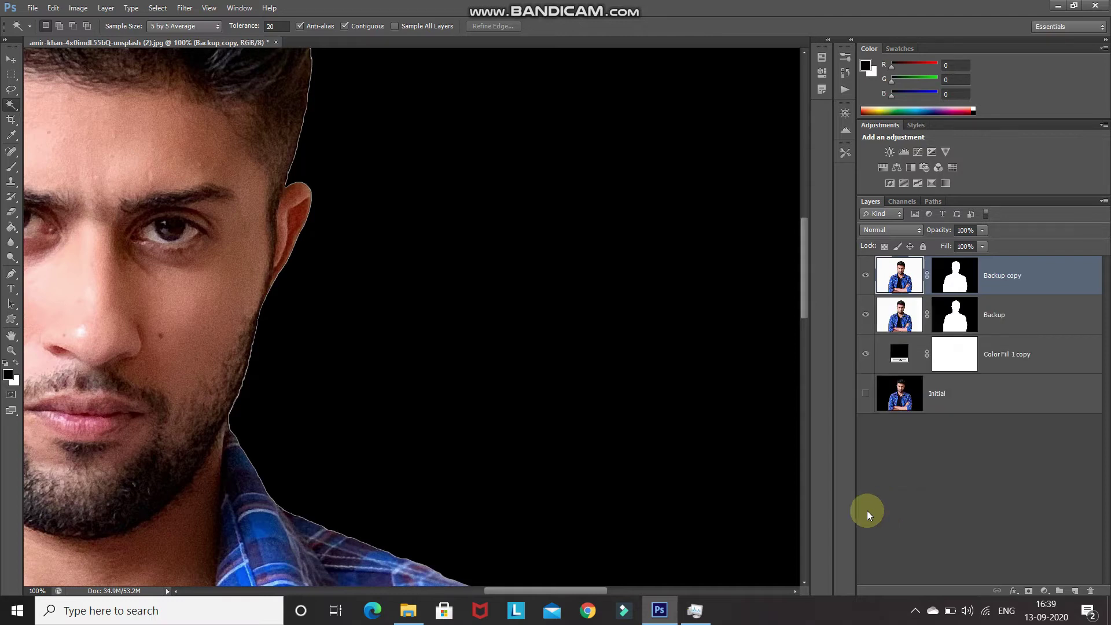
pyautogui.click(866, 314)
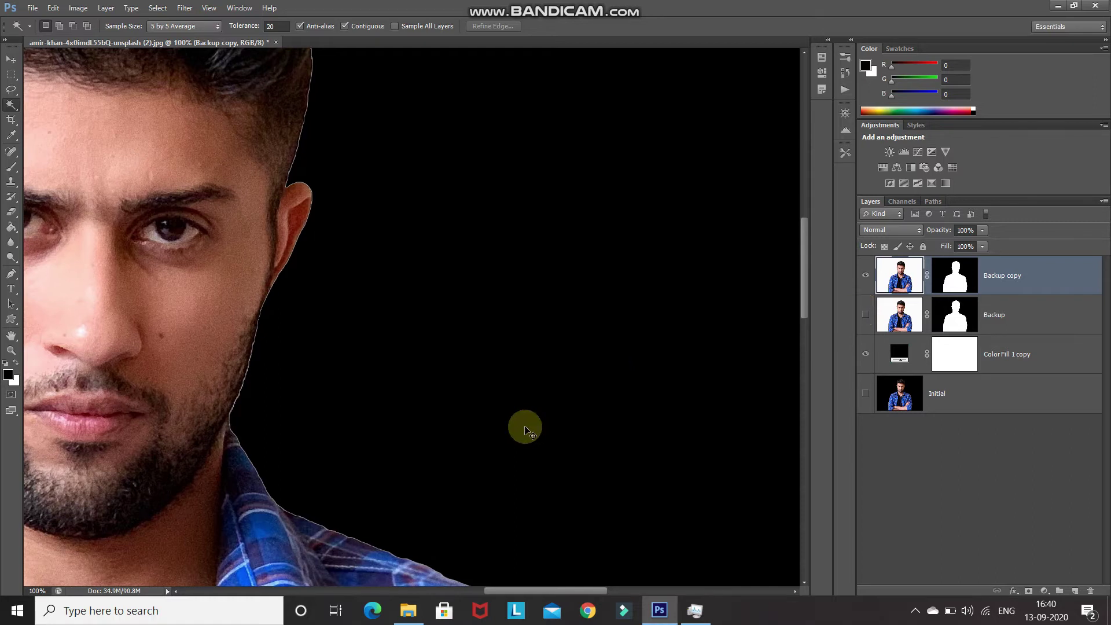
# Apply a Gaussian Blur with a 1.0 pixel radius to the Backup copy layer's mask, comparing the edge with and without preview.
pyautogui.hotkey('ctrl', '-')
pyautogui.hotkey('ctrl', '-')
pyautogui.hotkey('ctrl', '-')
pyautogui.hotkey('ctrl', '-')
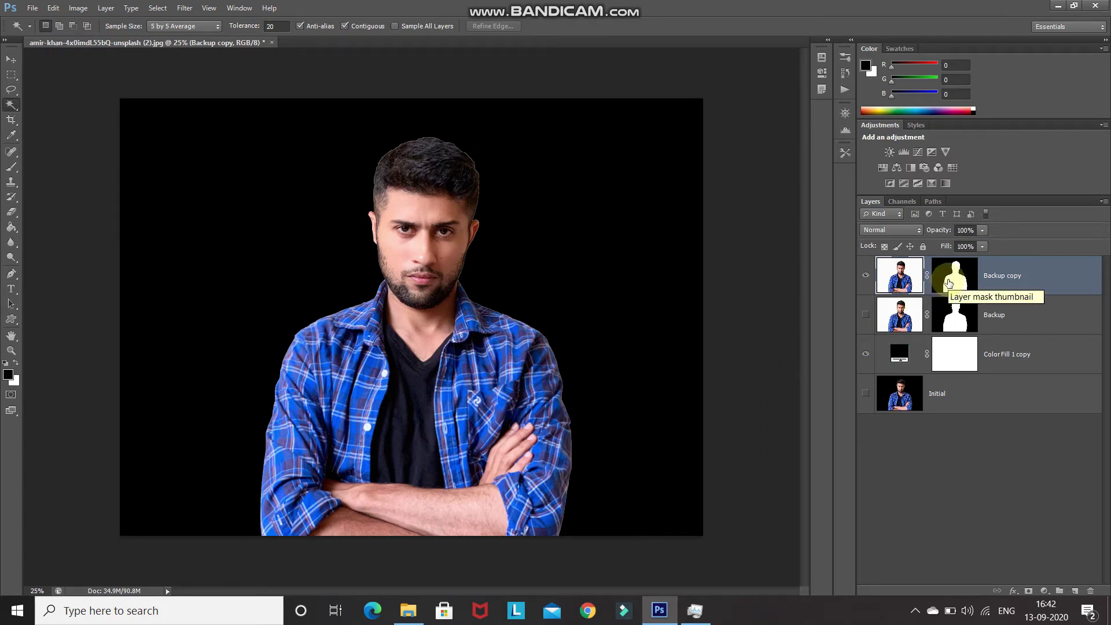
pyautogui.click(949, 283)
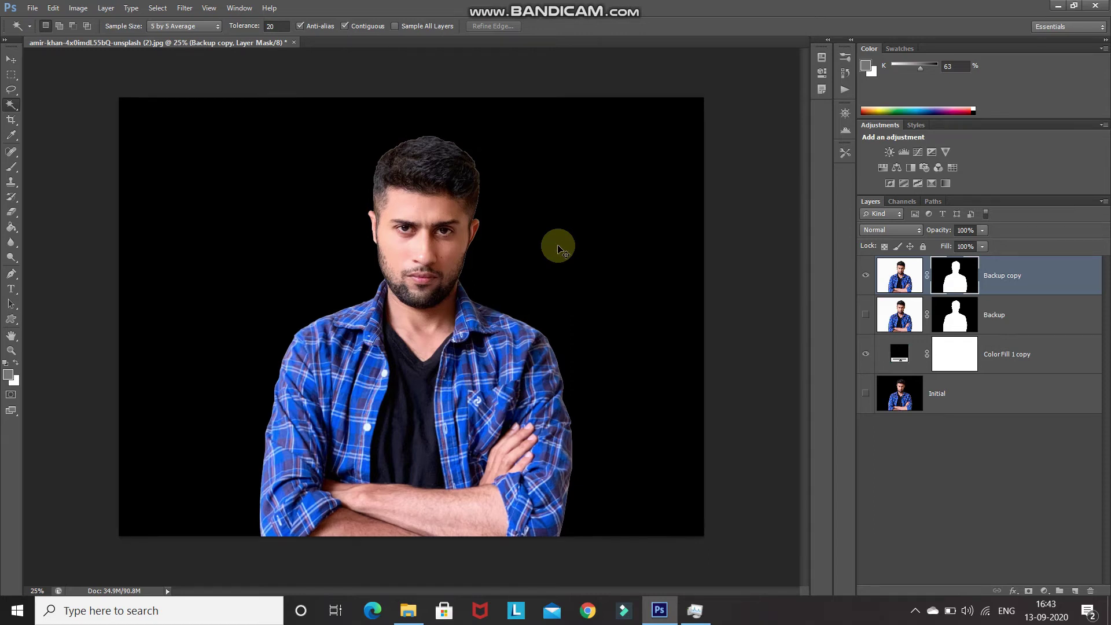
pyautogui.scroll(4, 558, 245)
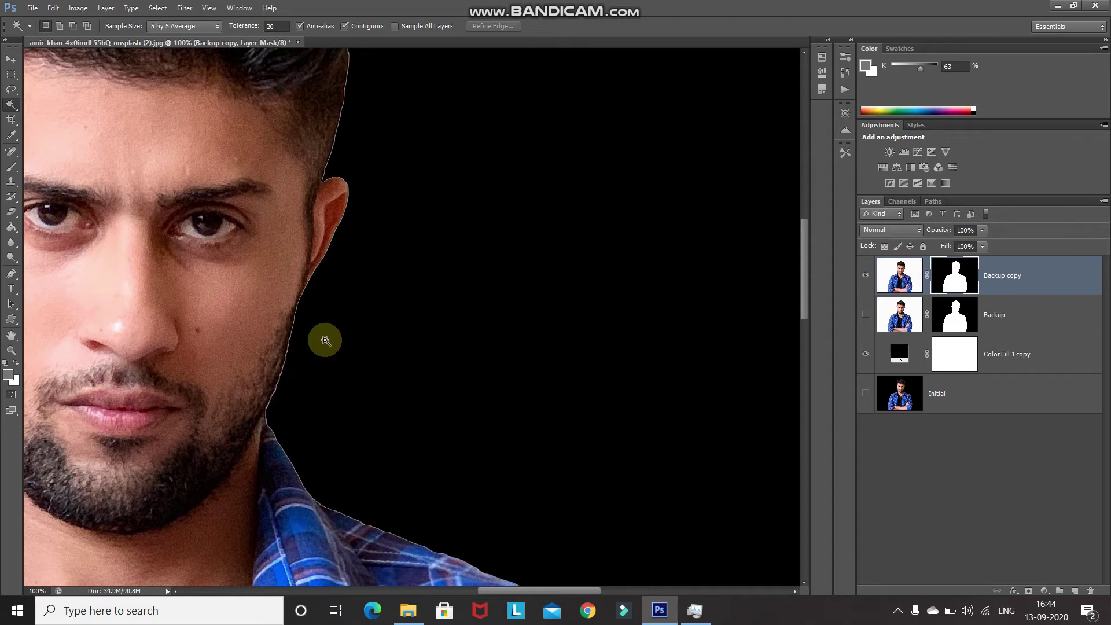
pyautogui.scroll(2, 325, 341)
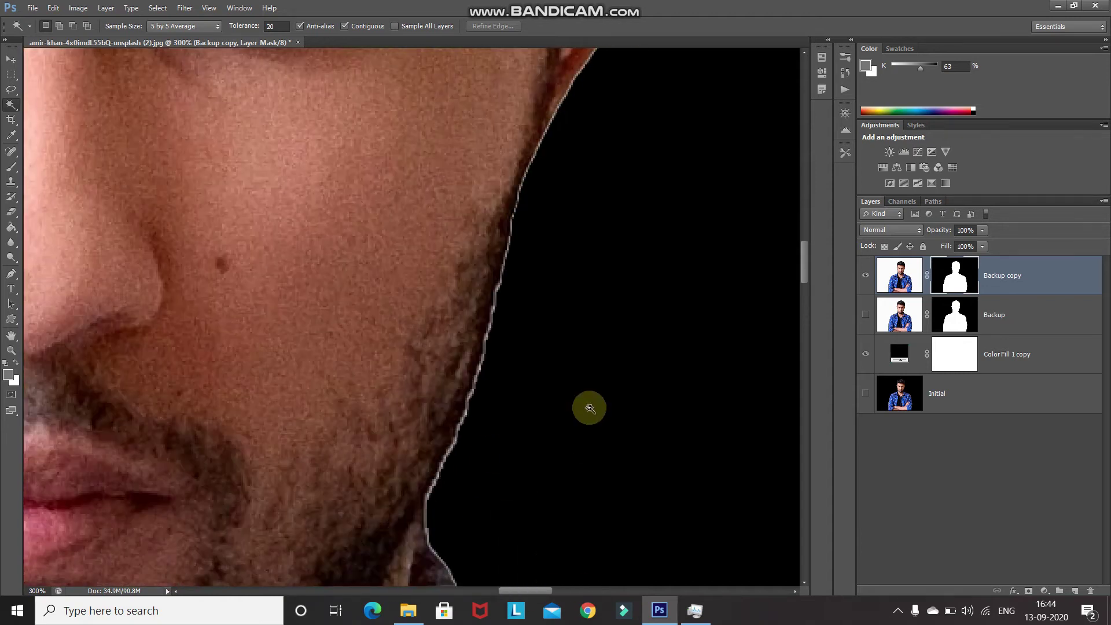
pyautogui.click(189, 9)
pyautogui.moveTo(198, 154)
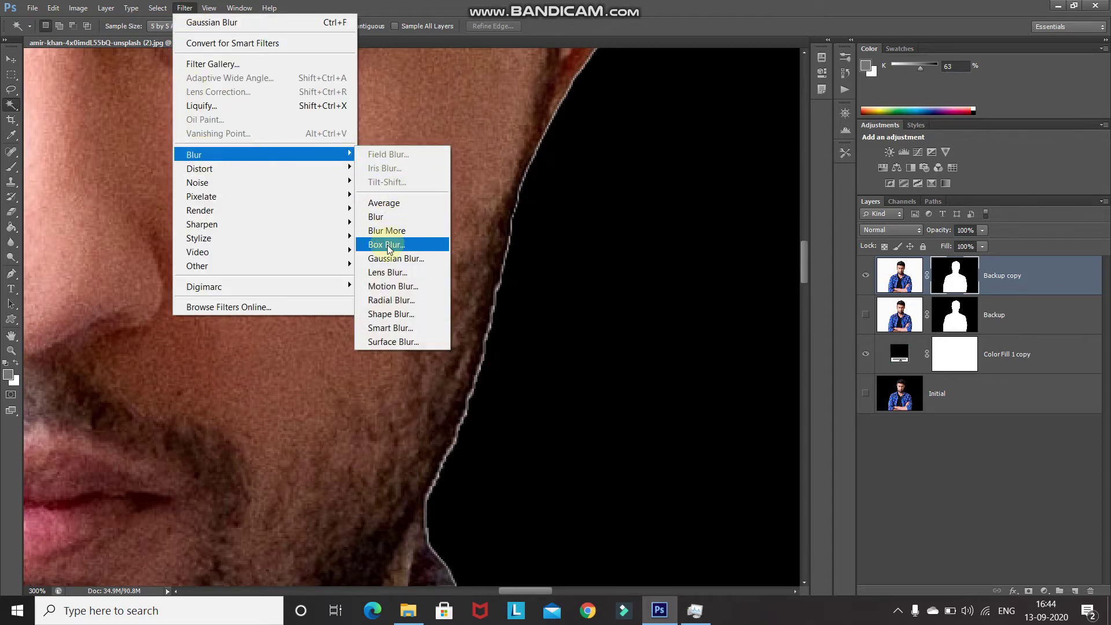
pyautogui.click(388, 259)
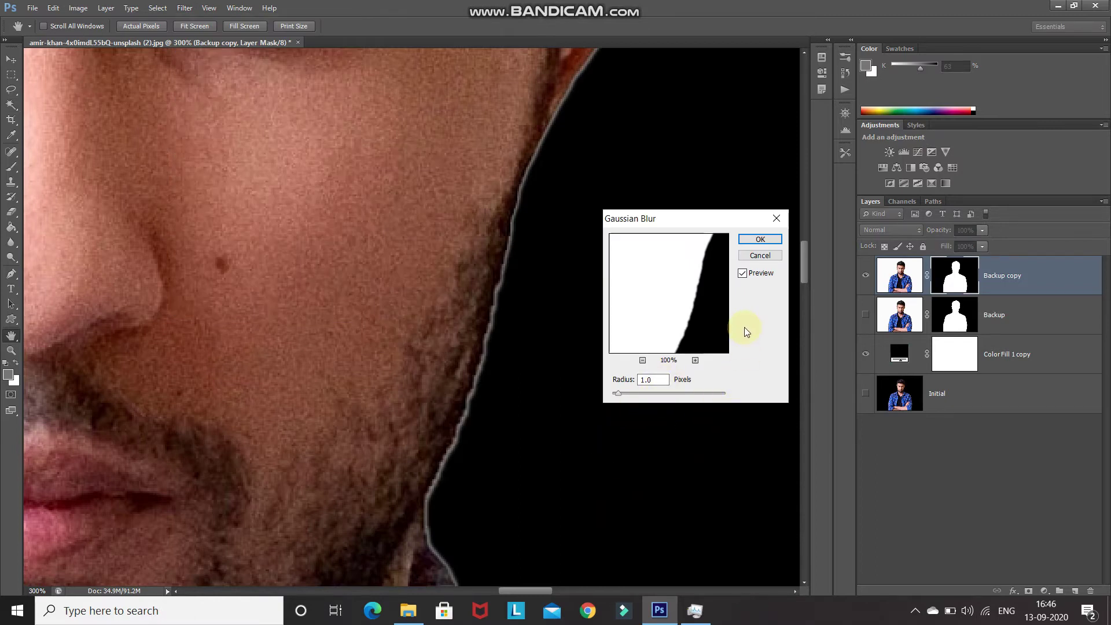
pyautogui.click(742, 272)
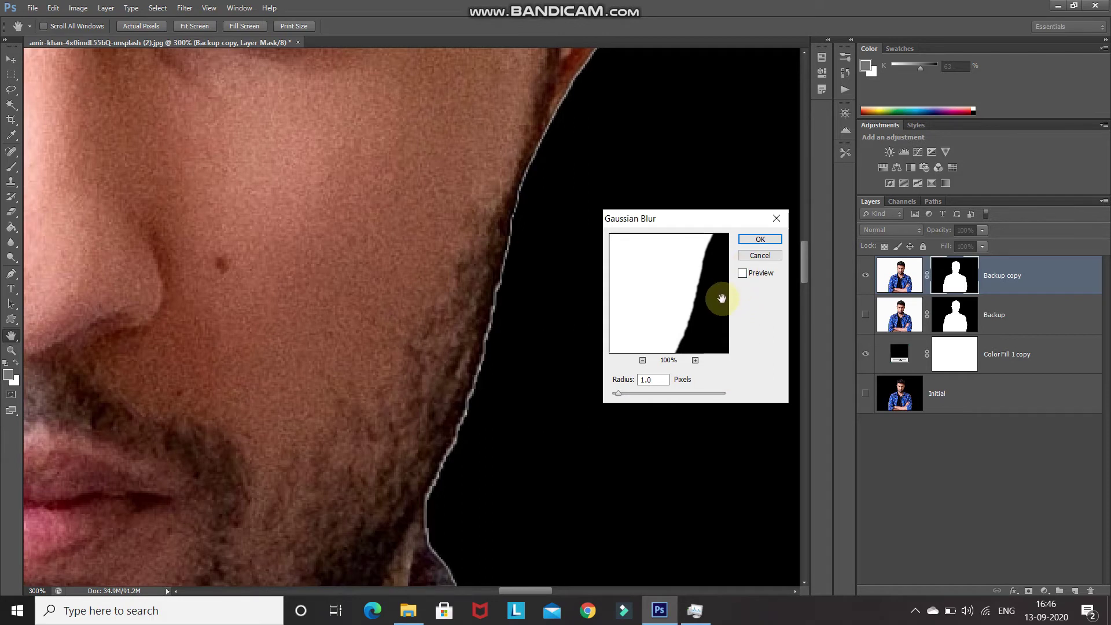
pyautogui.click(744, 274)
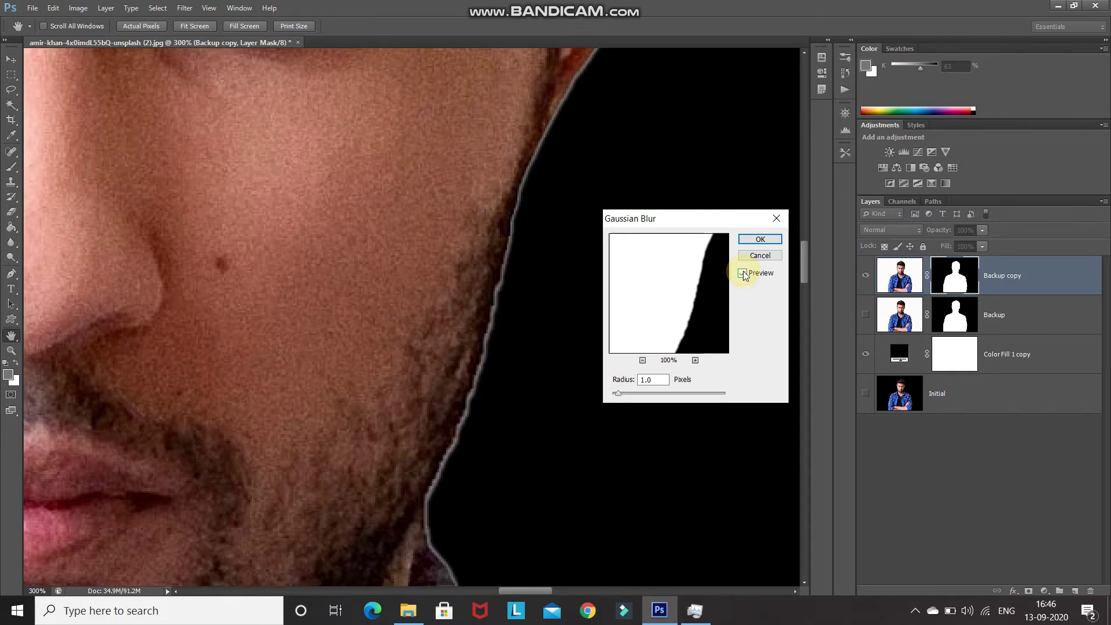
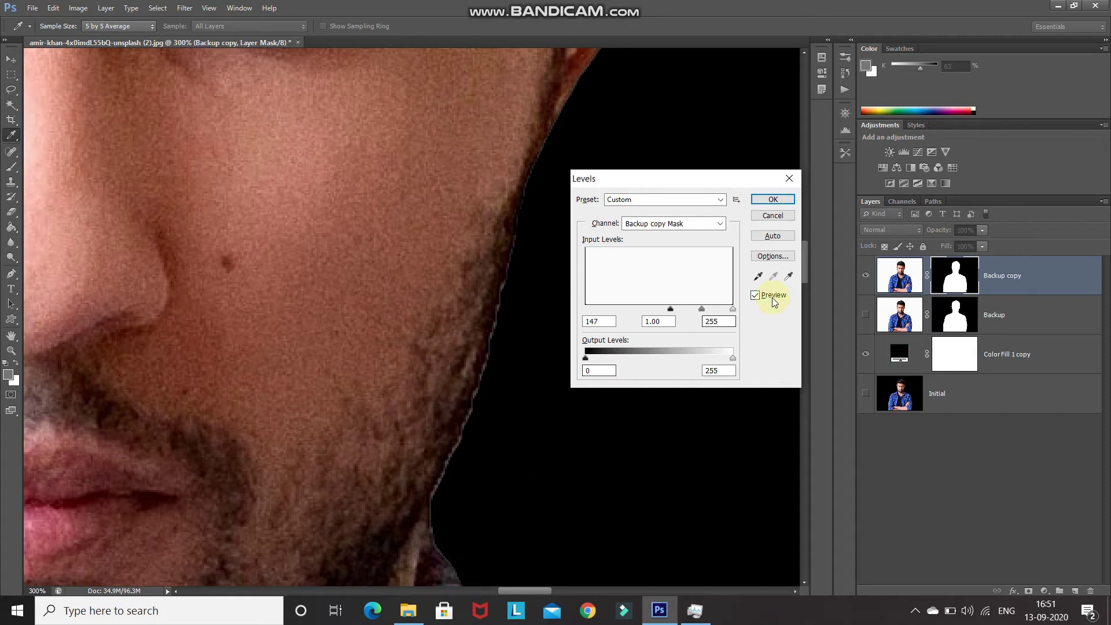
# Cancel the open Levels adjustment and examine the blurred edge of the Backup copy mask on its own at 3200% zoom.
pyautogui.click(771, 217)
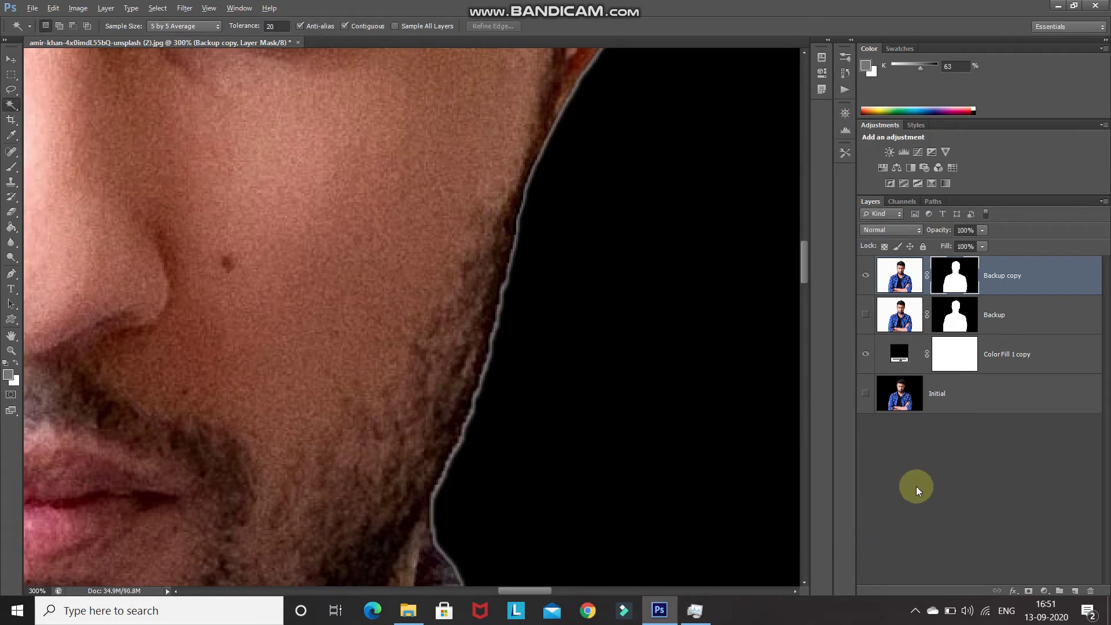
pyautogui.click(959, 282)
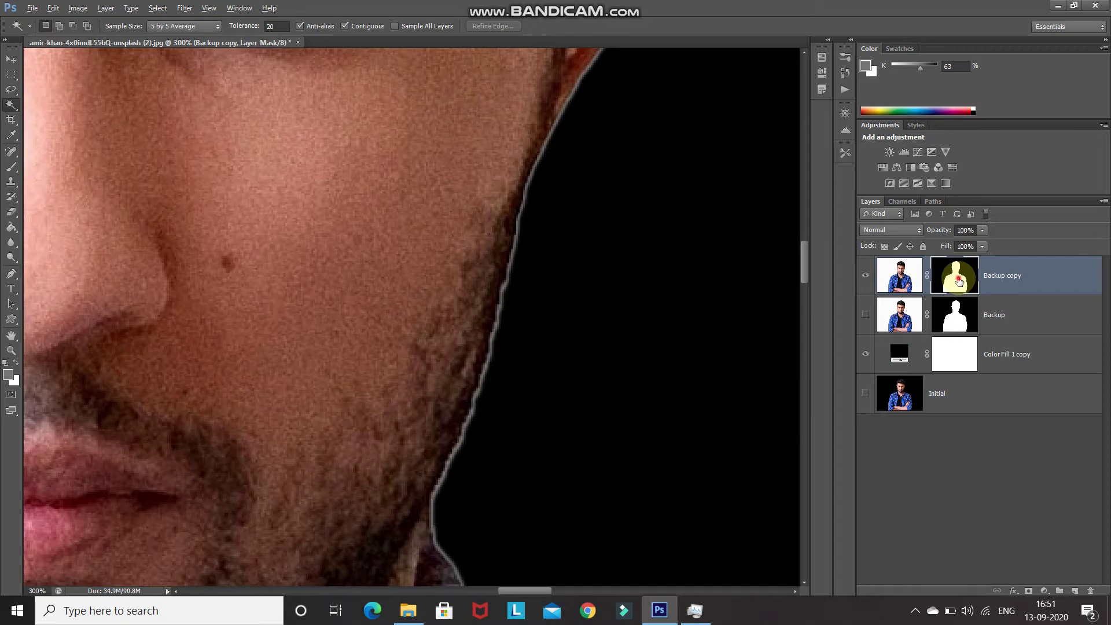
pyautogui.keyDown('alt'); pyautogui.click(956, 280); pyautogui.keyUp('alt')
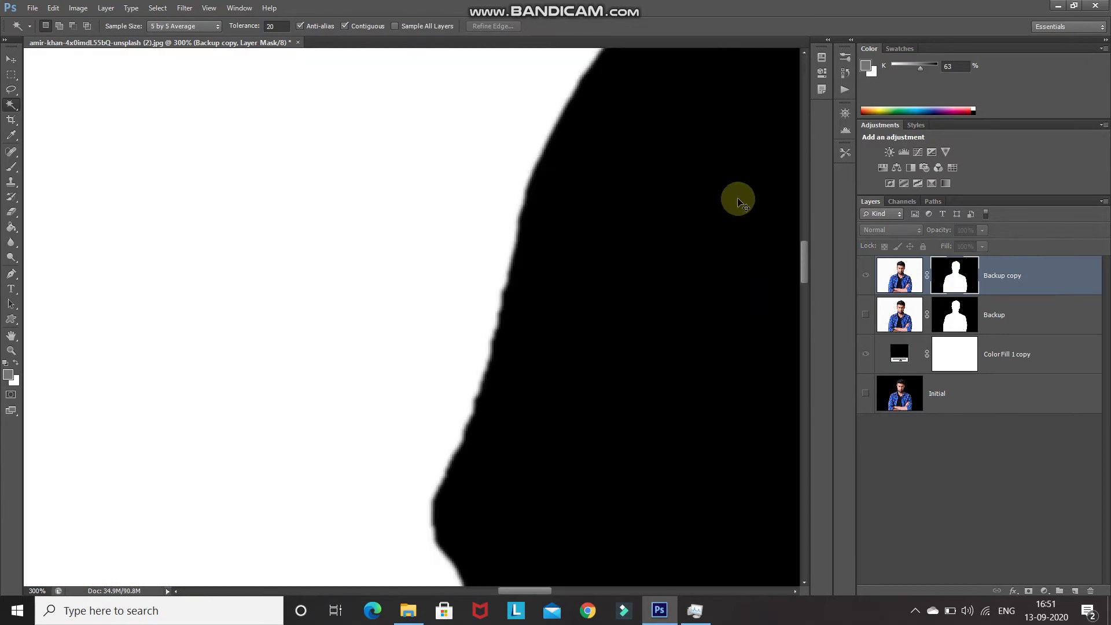
pyautogui.hotkey('ctrl', '+')
pyautogui.hotkey('ctrl', '+')
pyautogui.hotkey('ctrl', '+')
pyautogui.hotkey('ctrl', '+')
pyautogui.hotkey('ctrl', '+')
pyautogui.hotkey('ctrl', '+')
pyautogui.hotkey('ctrl', '+')
pyautogui.hotkey('ctrl', '+')
pyautogui.hotkey('ctrl', '+')
pyautogui.hotkey('ctrl', '+')
pyautogui.moveTo(539, 588); pyautogui.dragTo(543, 588)
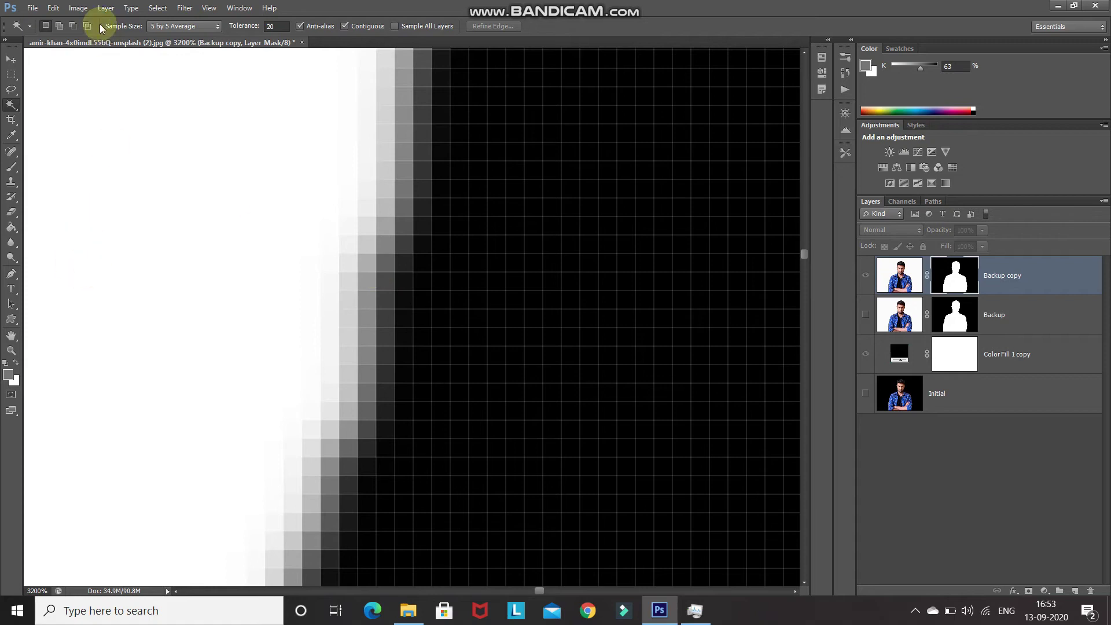
# Try a Levels adjustment with a black input level of 148 on the Backup copy mask, and cancel it.
pyautogui.click(71, 10)
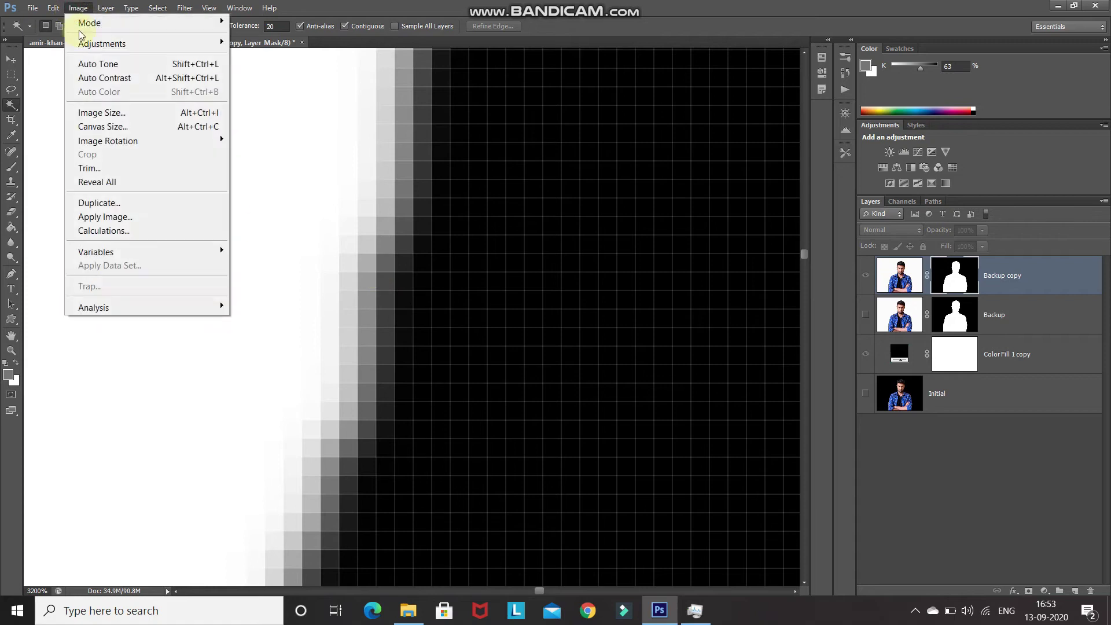
pyautogui.moveTo(91, 47)
pyautogui.click(246, 63)
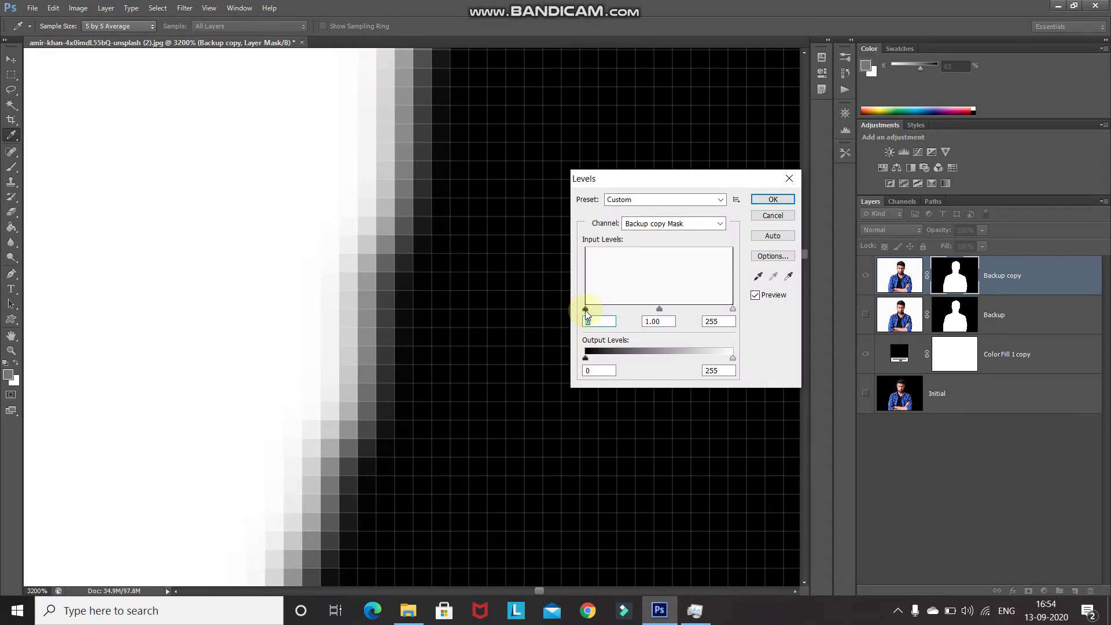
pyautogui.moveTo(586, 311); pyautogui.dragTo(672, 311)
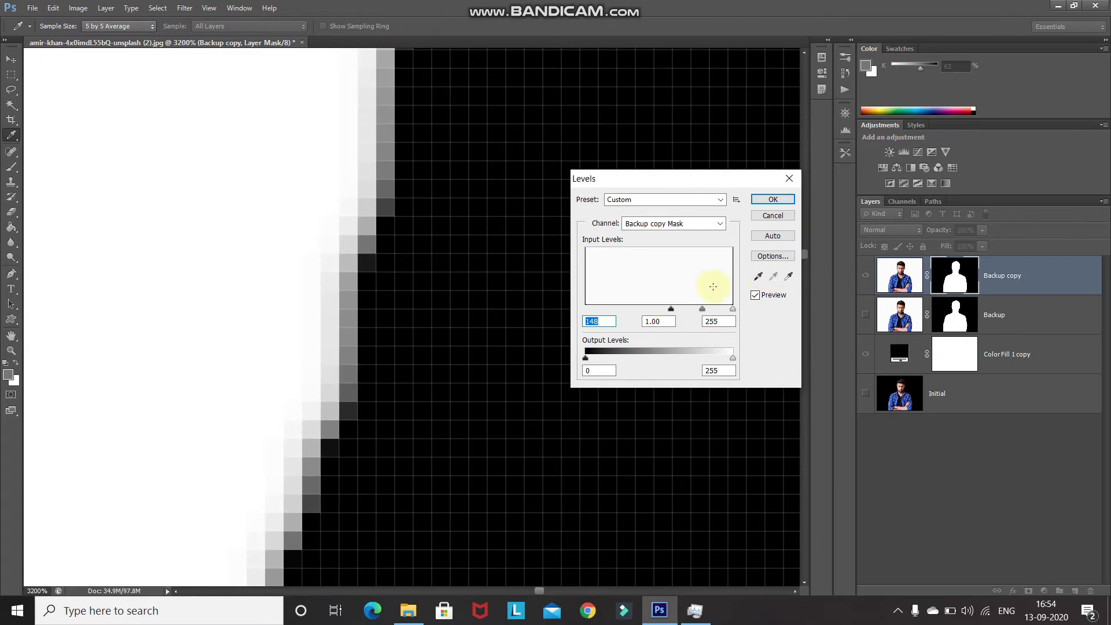
pyautogui.click(772, 215)
pyautogui.press('w')
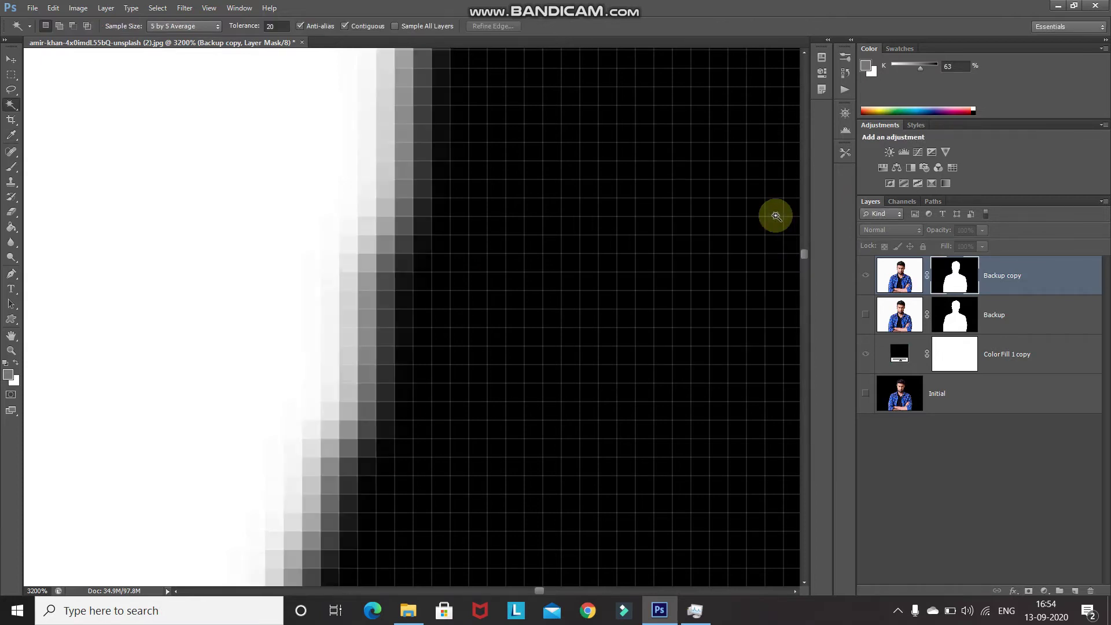
# Examine the whole mask edge at 200% zoom, and return from the mask-only view to the masked portrait.
pyautogui.hotkey('ctrl', '-')
pyautogui.hotkey('ctrl', '-')
pyautogui.hotkey('ctrl', '-')
pyautogui.hotkey('ctrl', '-')
pyautogui.hotkey('ctrl', '-')
pyautogui.hotkey('ctrl', '-')
pyautogui.hotkey('ctrl', '-')
pyautogui.hotkey('ctrl', '-')
pyautogui.hotkey('ctrl', '-')
pyautogui.hotkey('ctrl', '-')
pyautogui.hotkey('ctrl', '-')
pyautogui.hotkey('ctrl', '-')
pyautogui.hotkey('ctrl', '-')
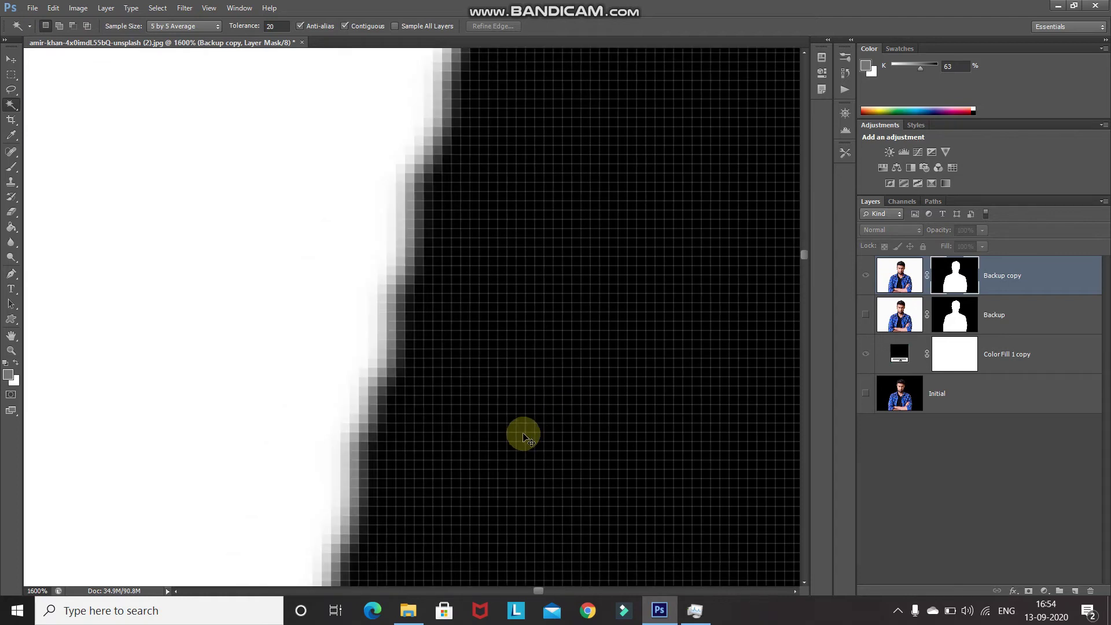
pyautogui.hotkey('ctrl', '+')
pyautogui.hotkey('ctrl', '+')
pyautogui.hotkey('ctrl', '+')
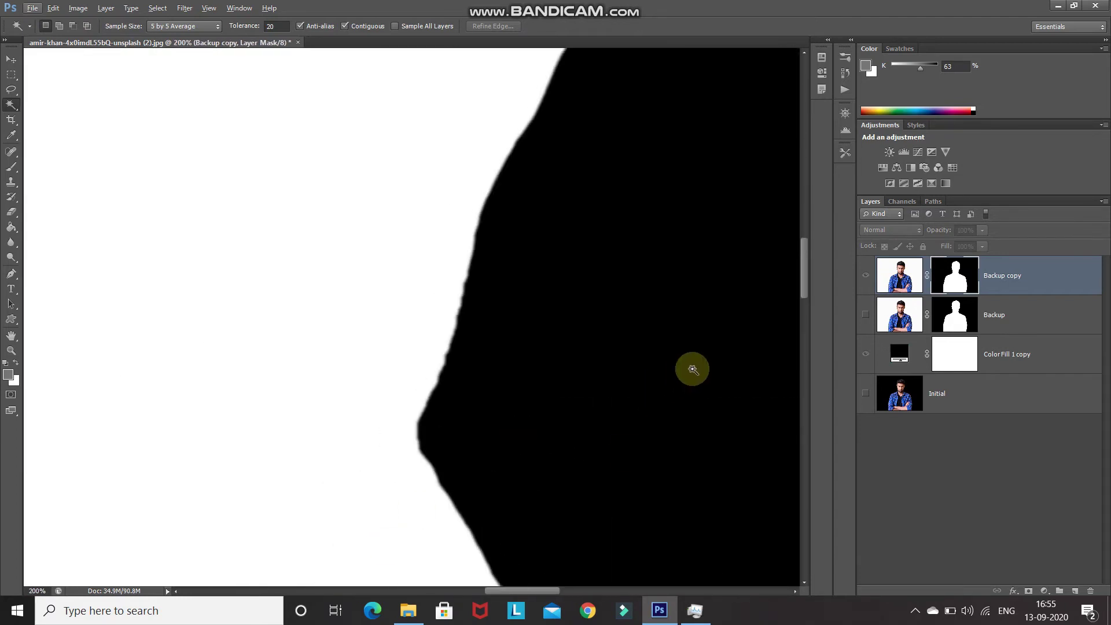
pyautogui.press('alt')
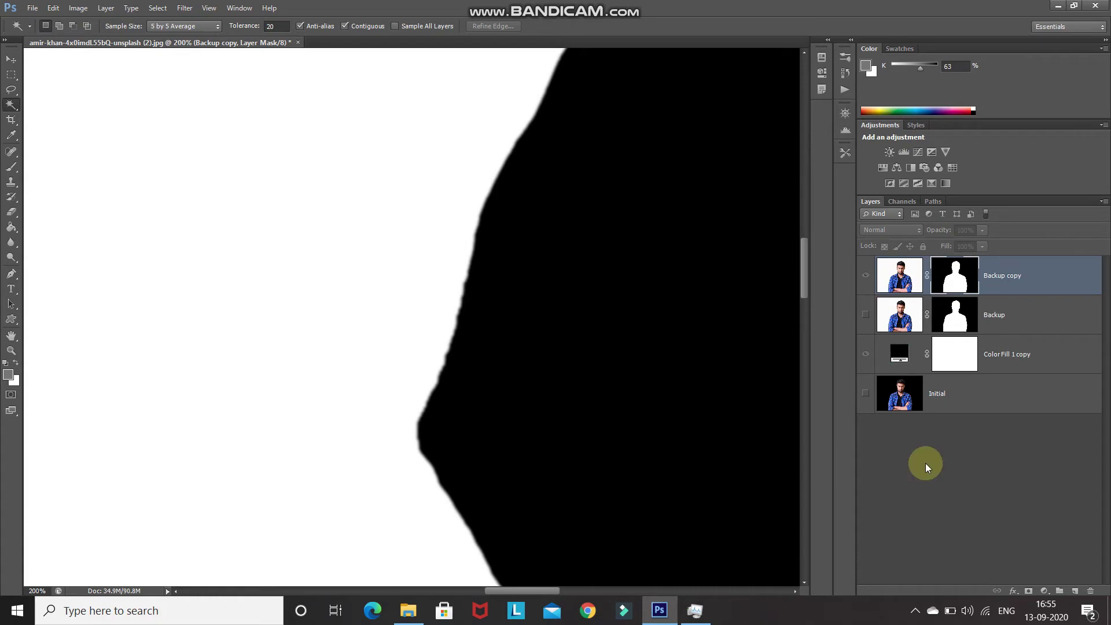
pyautogui.keyDown('alt'); pyautogui.click(955, 275); pyautogui.keyUp('alt')
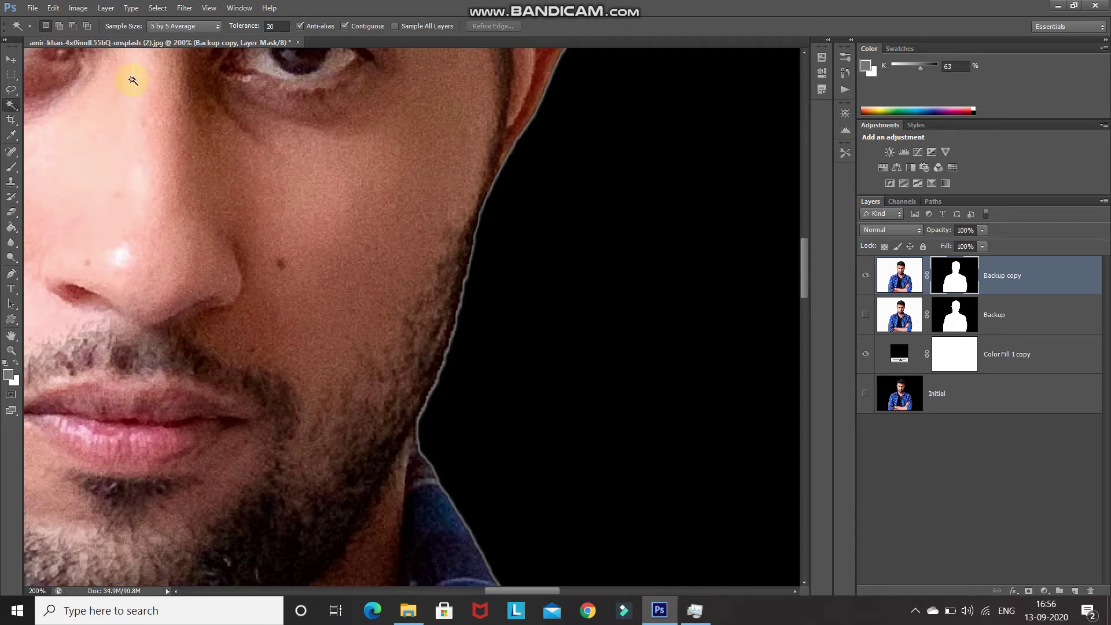
# Apply Levels to the Backup copy layer's mask with a black input level of 148, checking the edge around the man.
pyautogui.click(73, 9)
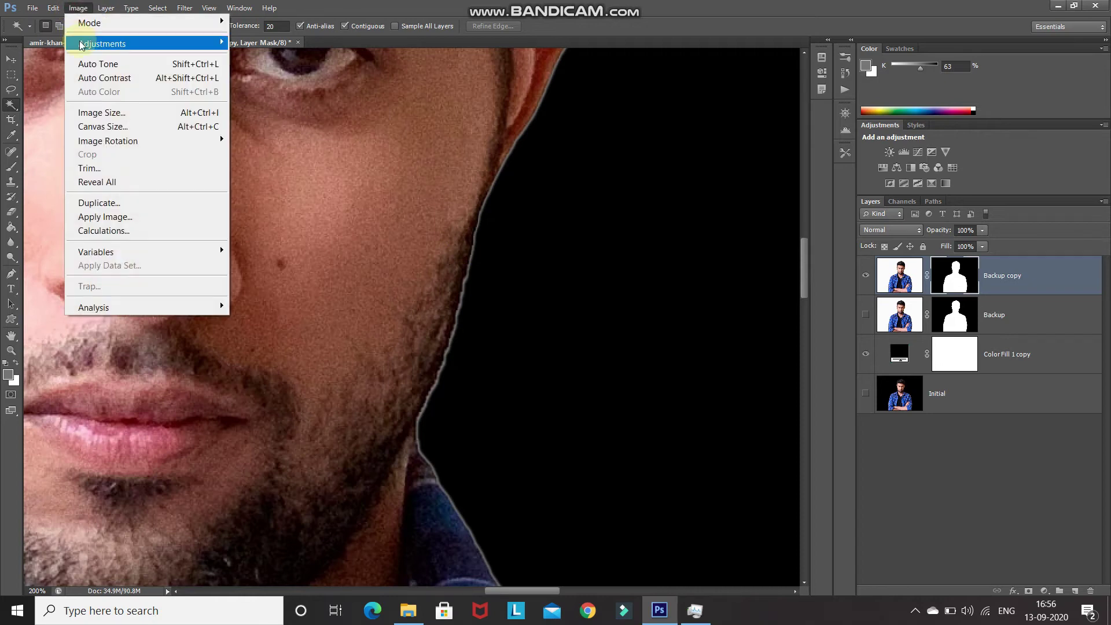
pyautogui.click(233, 57)
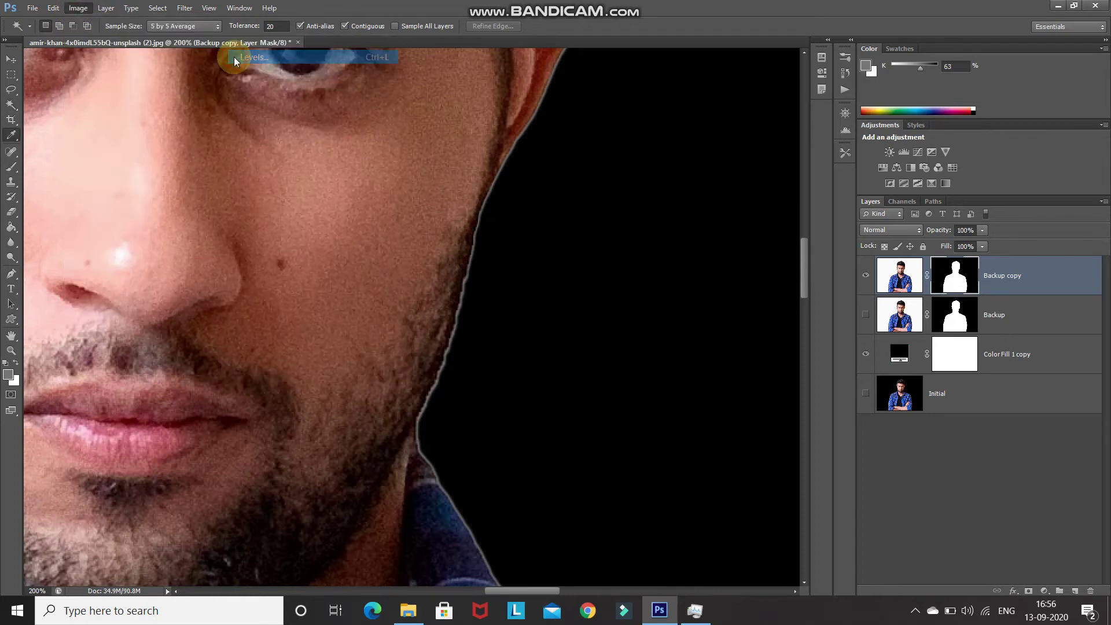
pyautogui.moveTo(585, 309); pyautogui.dragTo(671, 310)
pyautogui.hotkey('ctrl', '-')
pyautogui.hotkey('ctrl', '-')
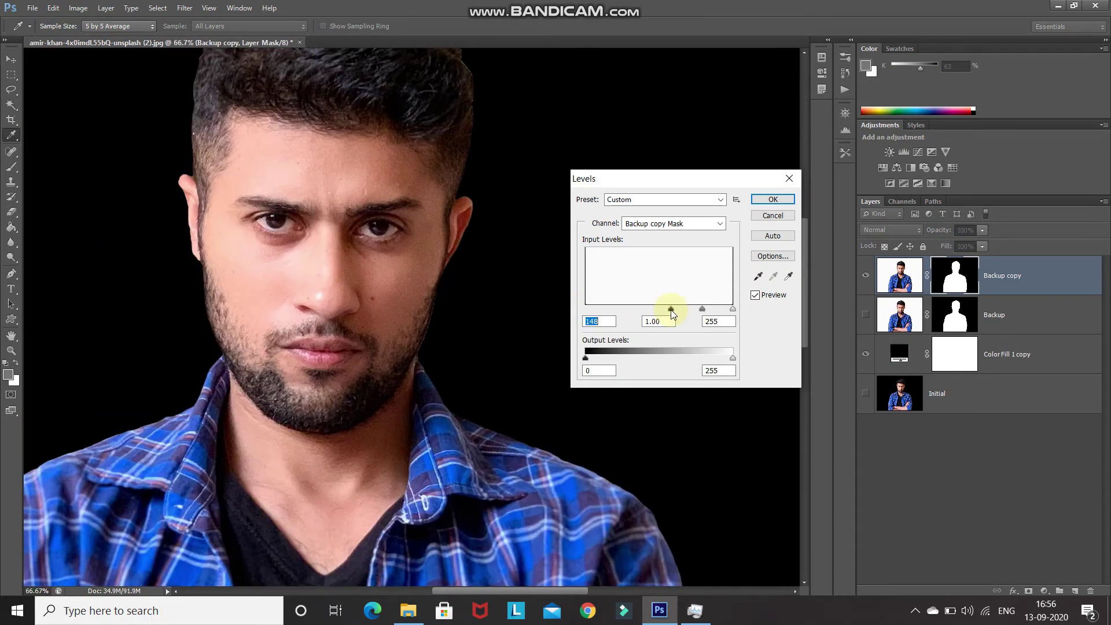
pyautogui.hotkey('ctrl', '-')
pyautogui.hotkey('ctrl', '-')
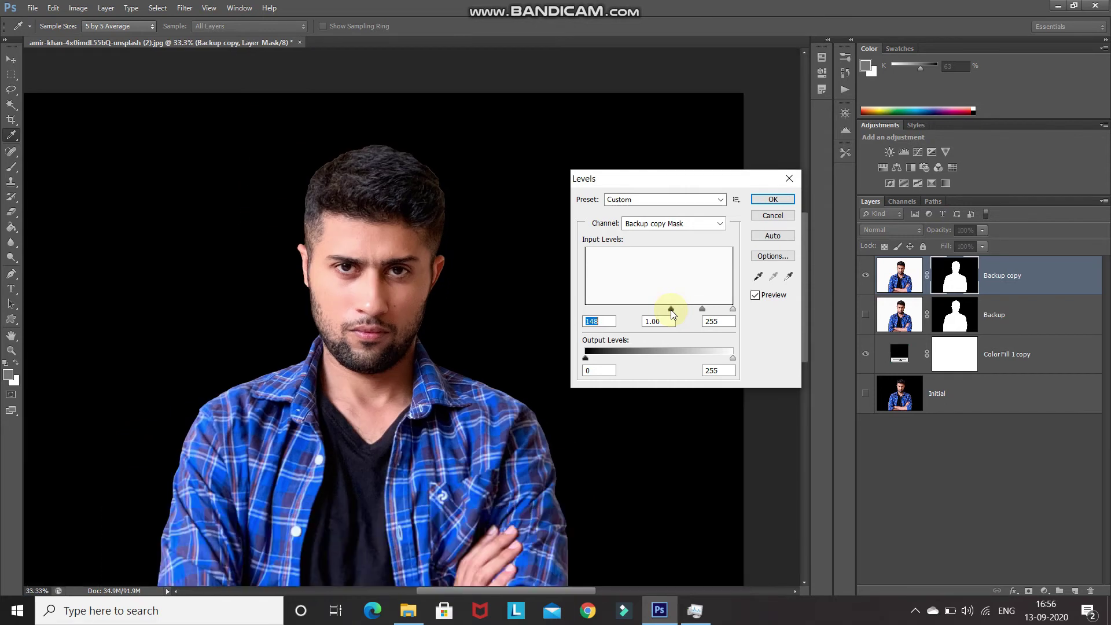
pyautogui.hotkey('ctrl', '+')
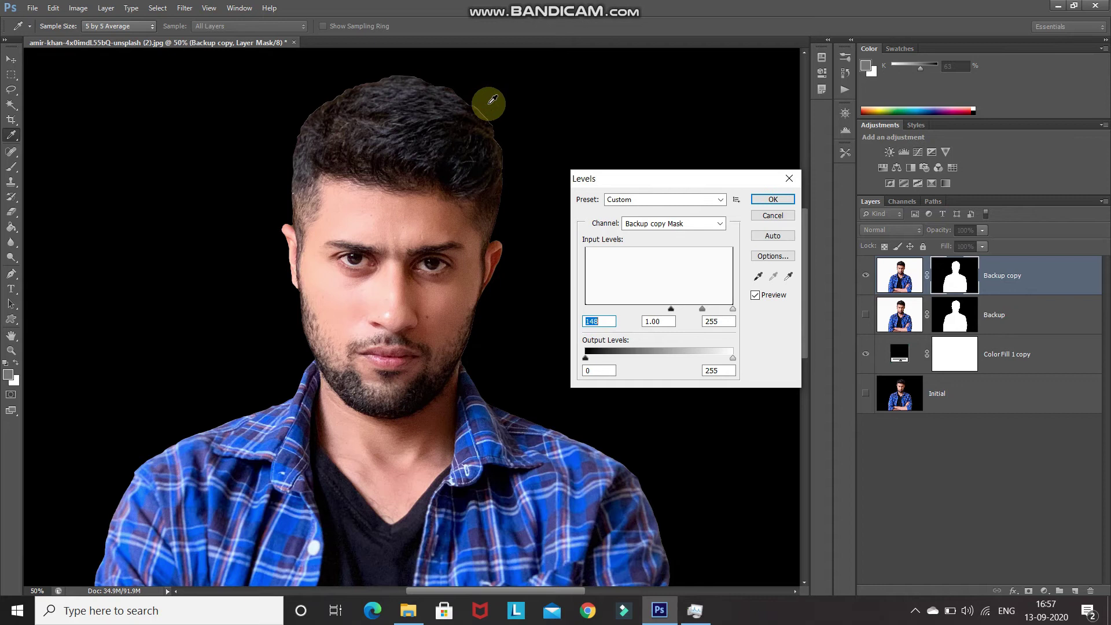
pyautogui.click(774, 200)
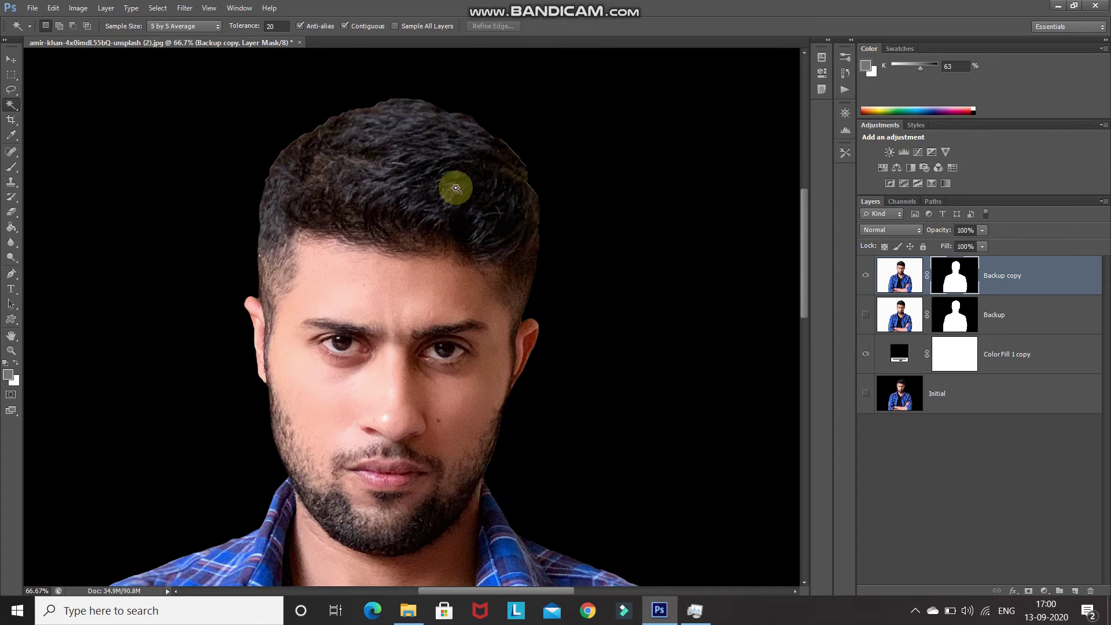
# Draw a freehand Lasso selection around the hair's outer edge and down past the ear to the jaw.
pyautogui.click(11, 90)
pyautogui.click(47, 88)
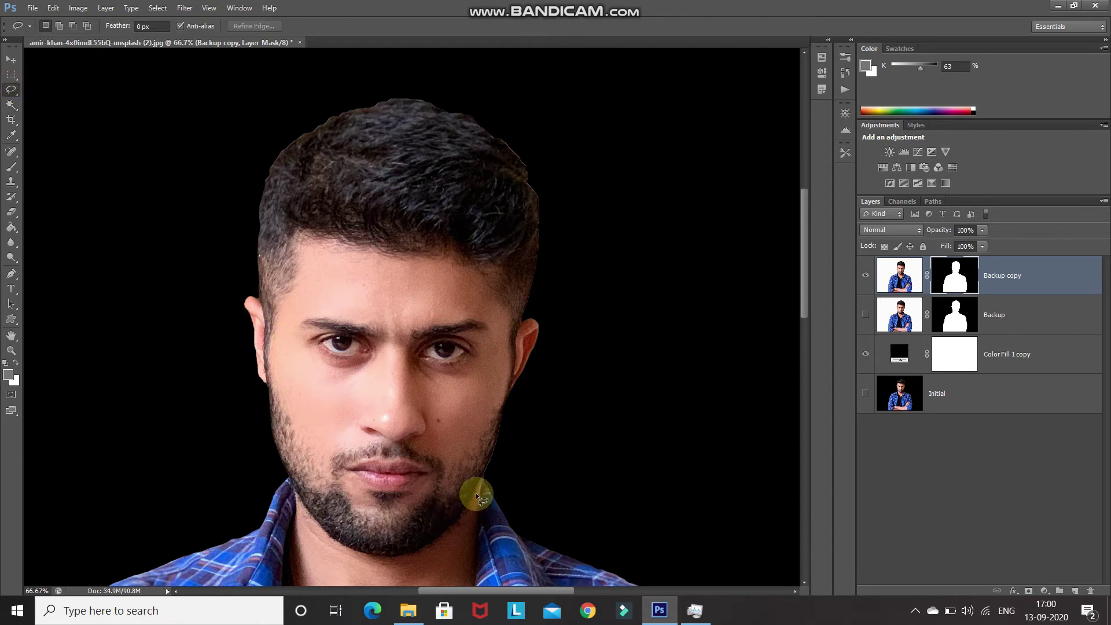
pyautogui.moveTo(504, 459)
pyautogui.mouseDown()
pyautogui.moveTo(477, 409)
pyautogui.moveTo(473, 492)
pyautogui.mouseUp()
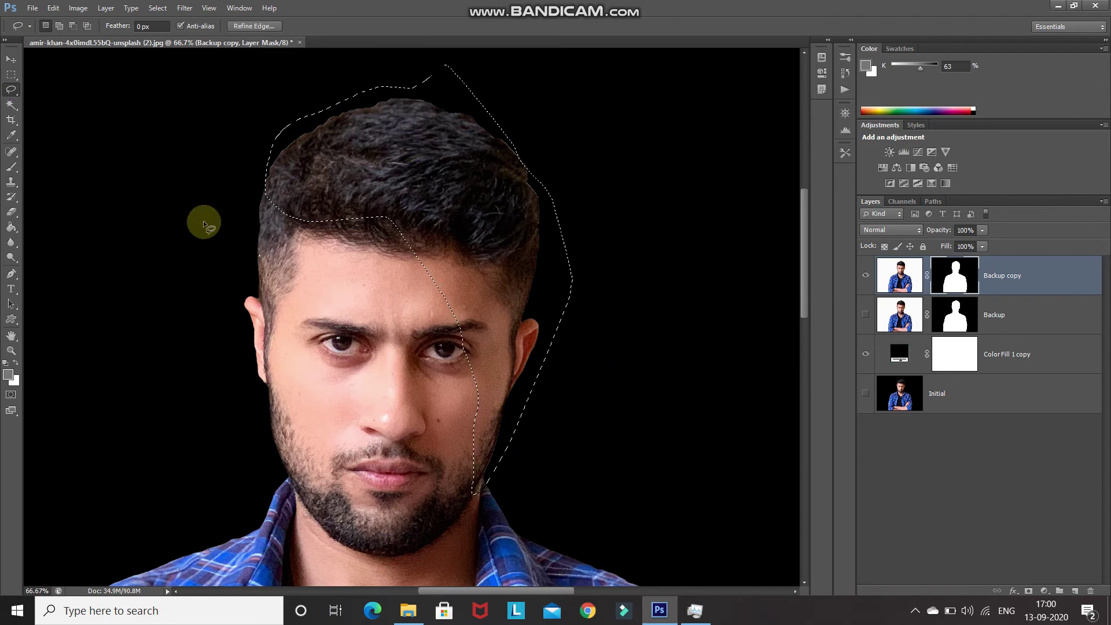
# Apply Levels with a black input level of 166 to the selected part of the Backup copy mask, and deselect.
pyautogui.click(76, 9)
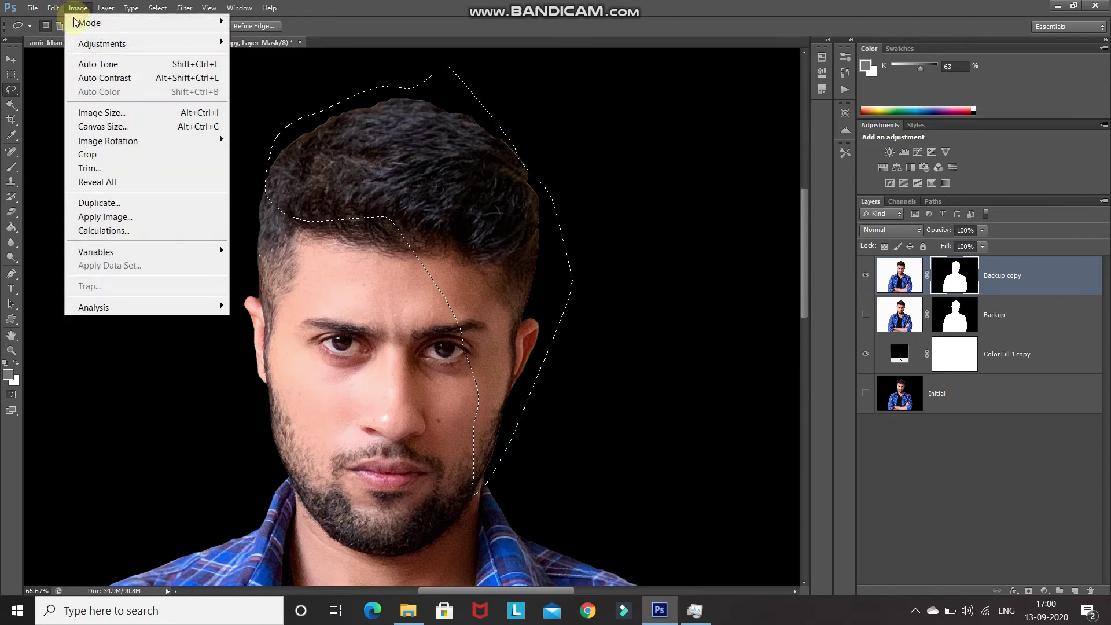
pyautogui.moveTo(86, 44)
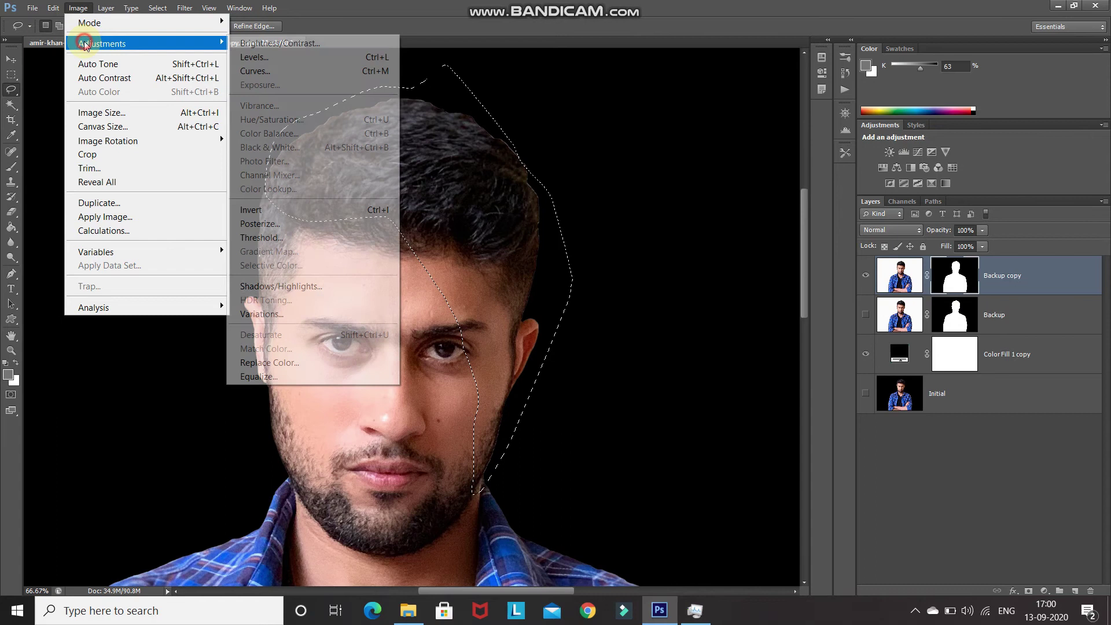
pyautogui.click(248, 57)
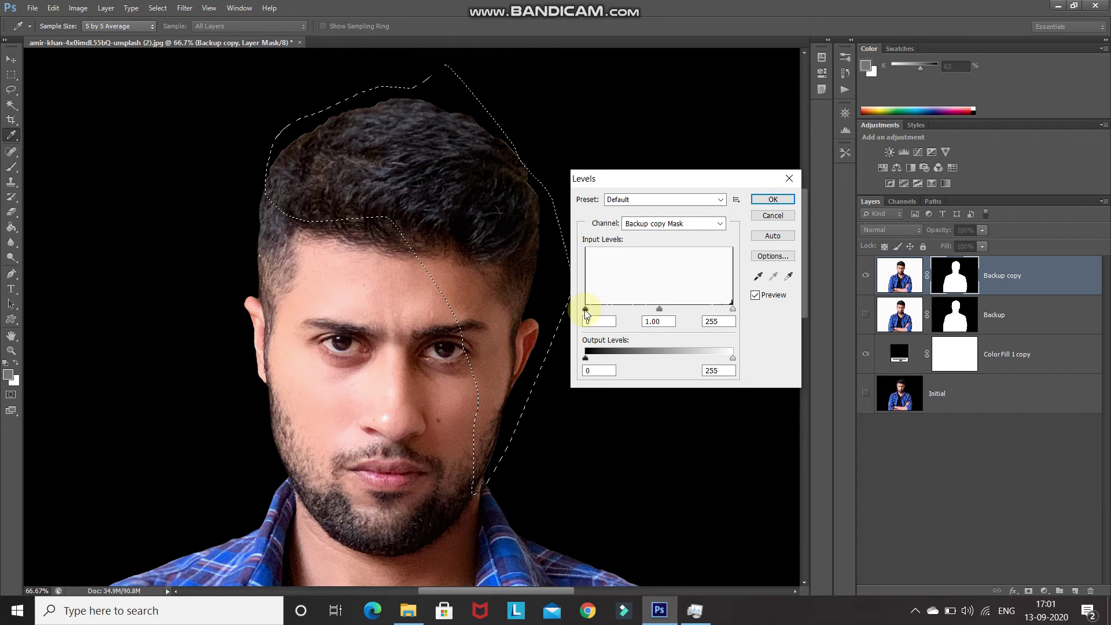
pyautogui.moveTo(587, 314); pyautogui.dragTo(678, 307)
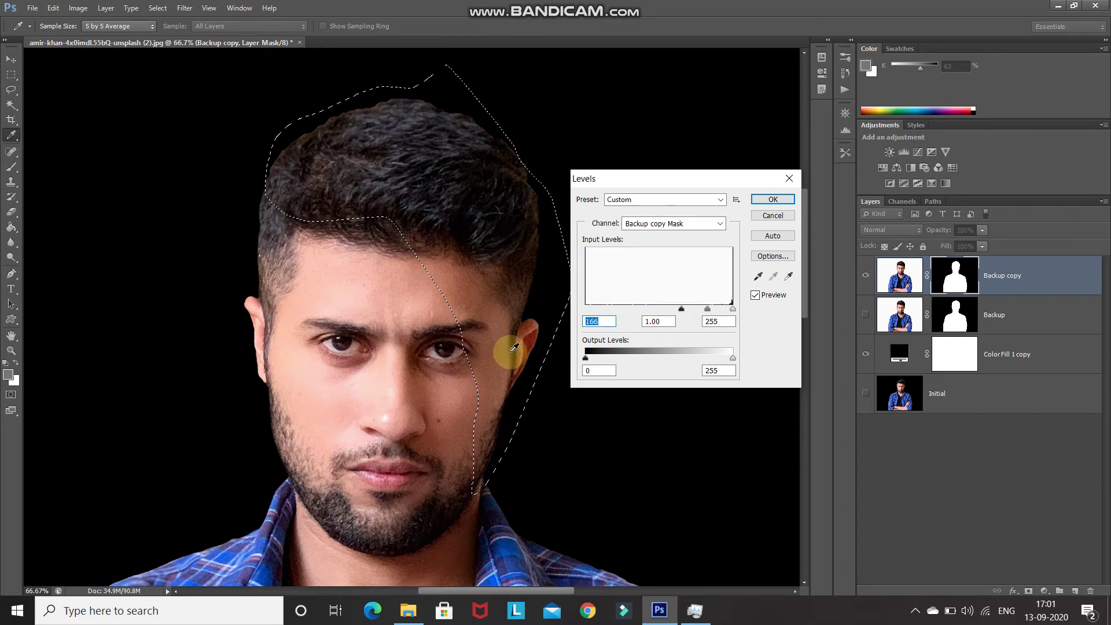
pyautogui.click(770, 200)
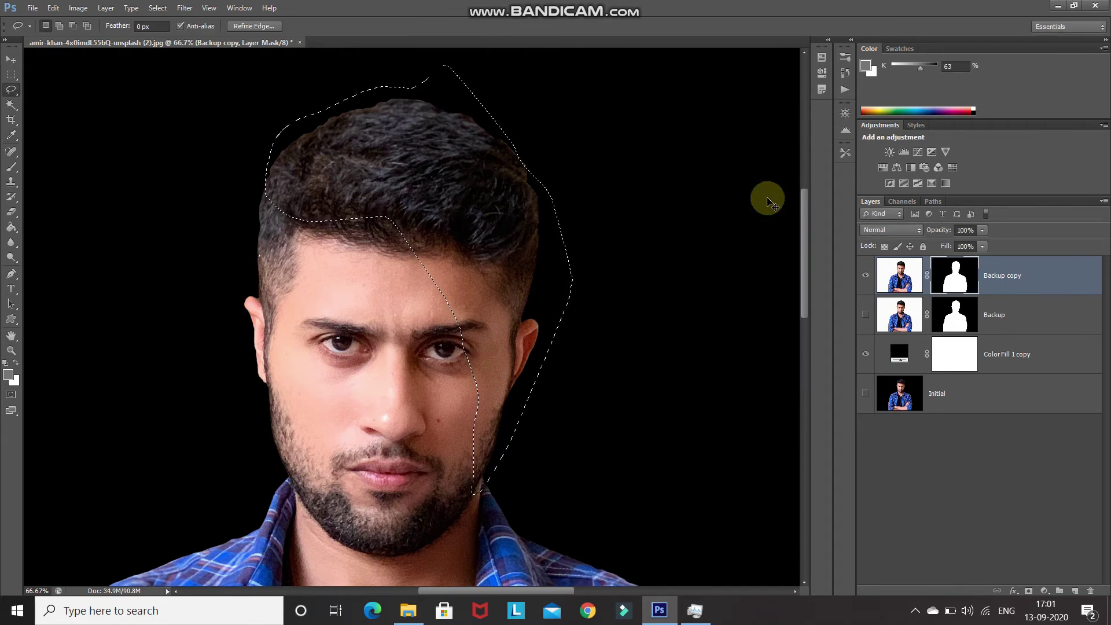
pyautogui.hotkey('ctrl', 'd')
# Compare the refined cutout with the Initial layer shown on its own, and restore the previous layer visibility.
pyautogui.hotkey('ctrl', '-')
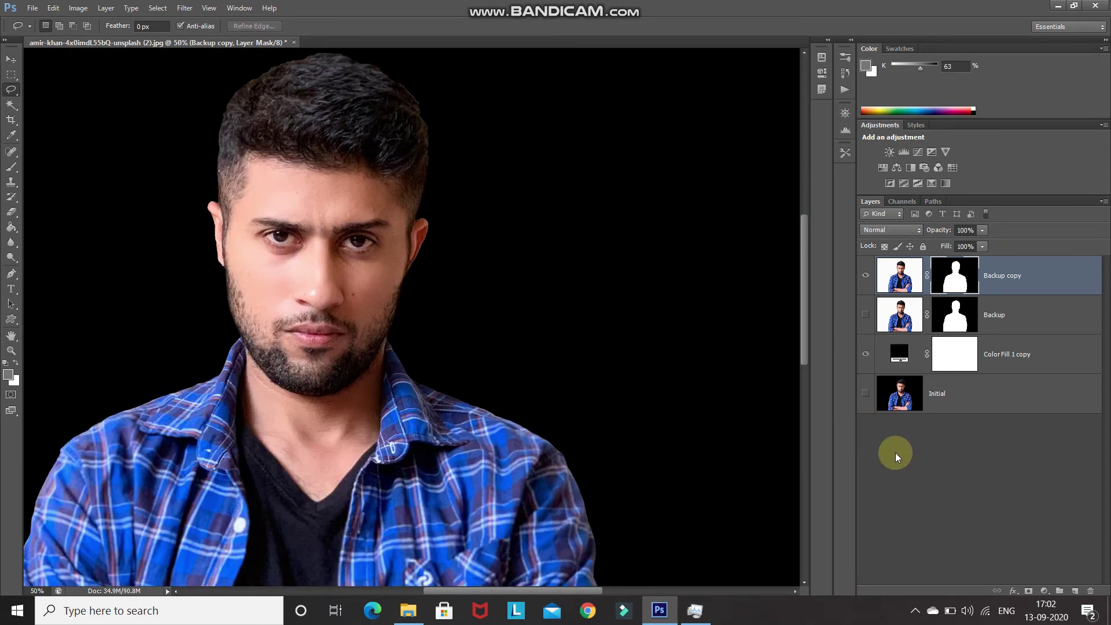
pyautogui.keyDown('alt'); pyautogui.click(865, 394); pyautogui.keyUp('alt')
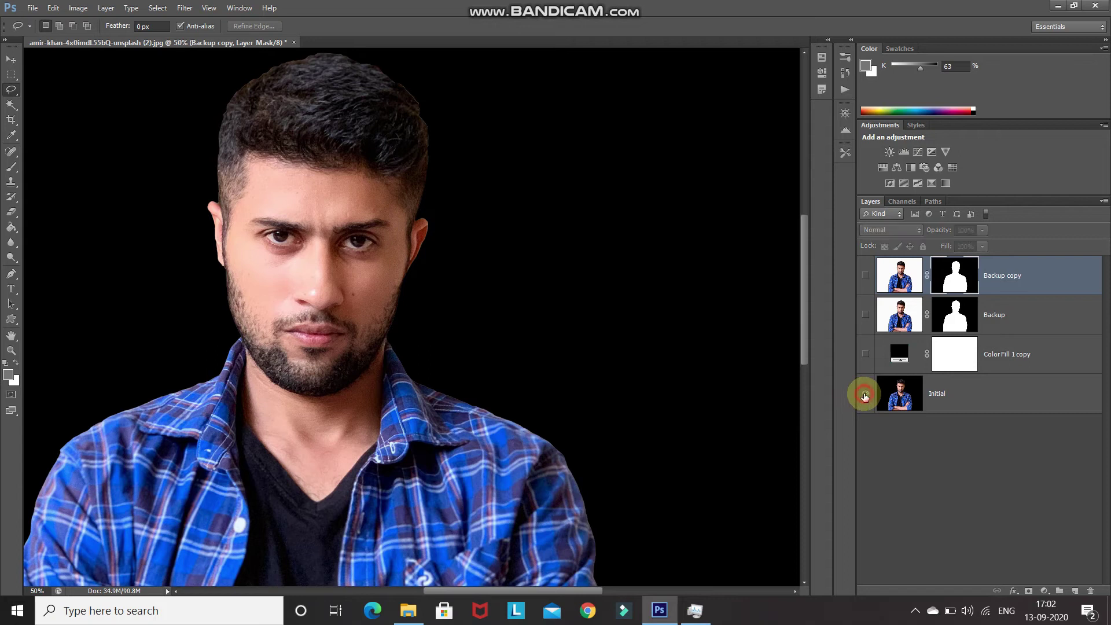
pyautogui.keyDown('alt'); pyautogui.click(865, 394); pyautogui.keyUp('alt')
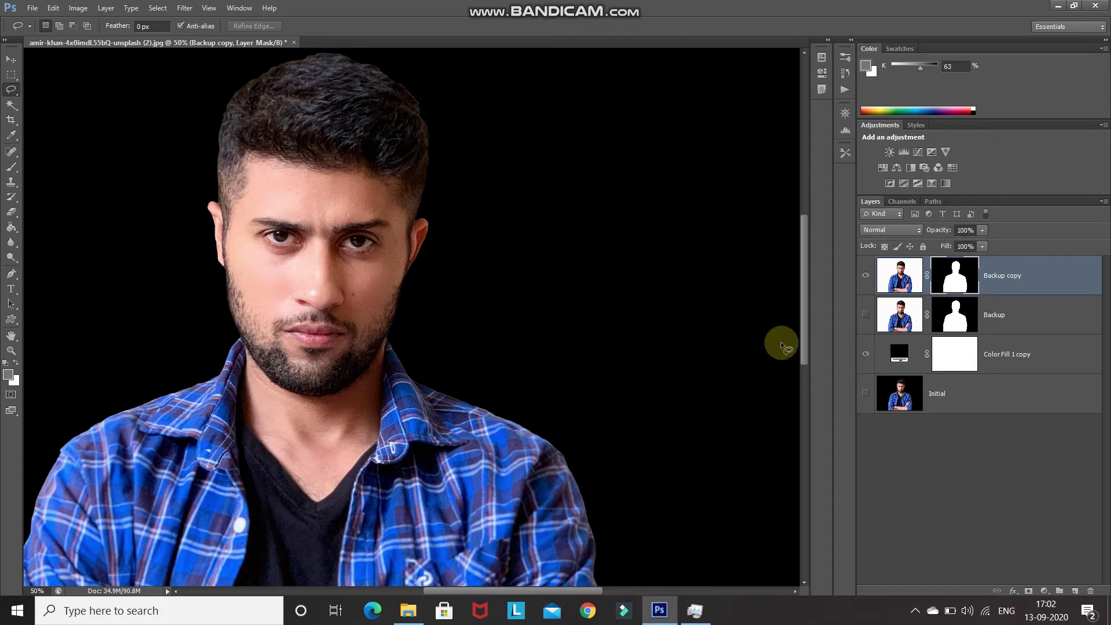
pyautogui.hotkey('ctrl', '-')
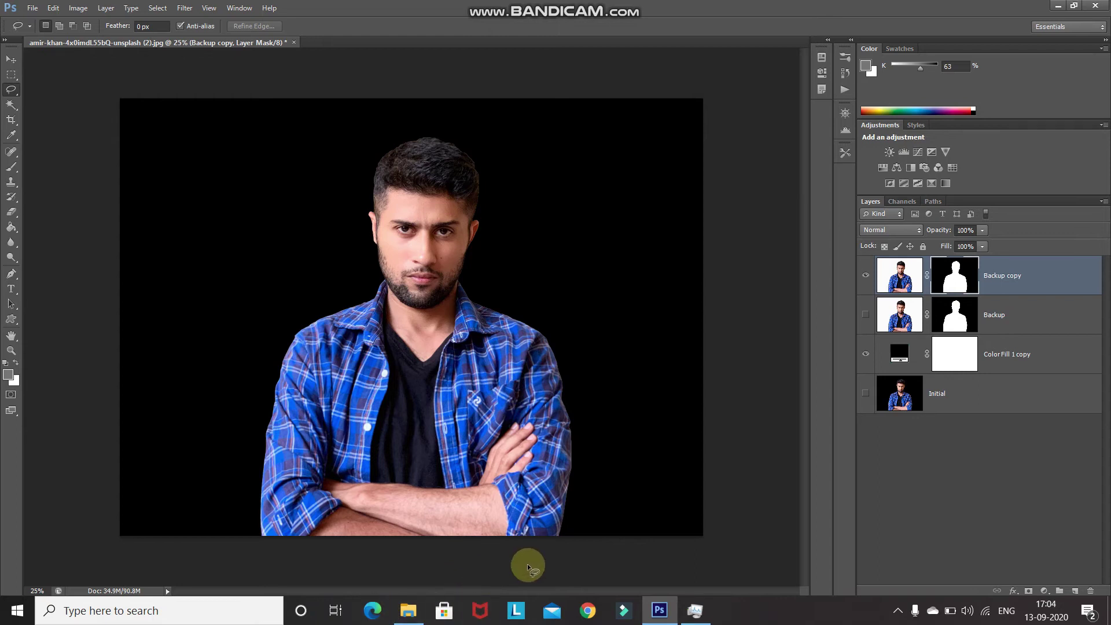
# Hide the Backup copy layer and rename it Using Levels.
pyautogui.click(865, 275)
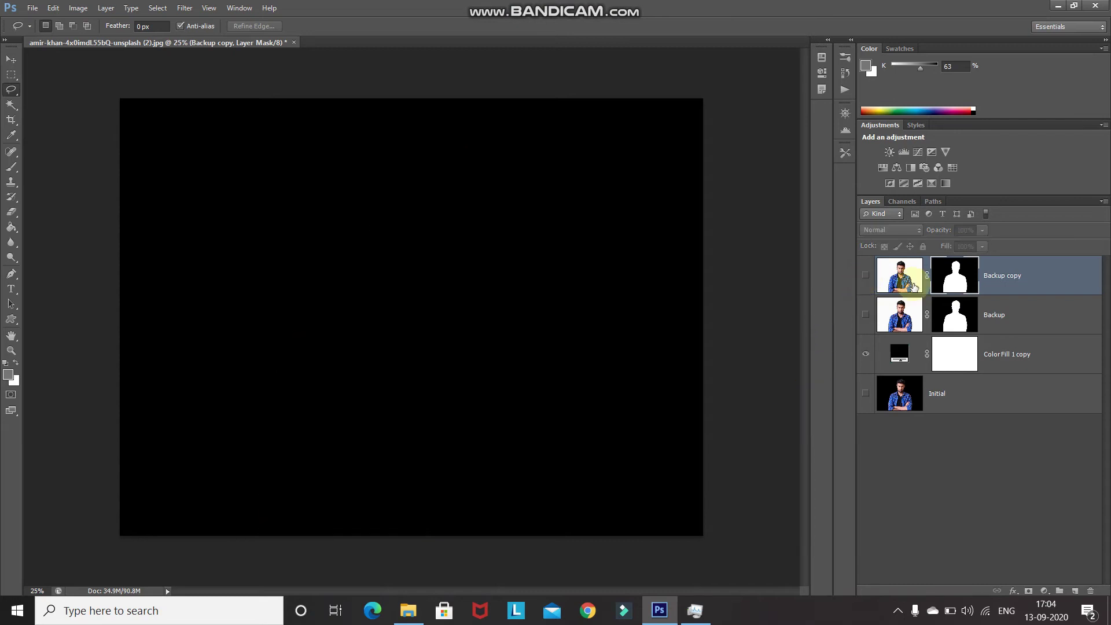
pyautogui.doubleClick(1007, 276)
pyautogui.write('Using Levels')
pyautogui.press('Return')
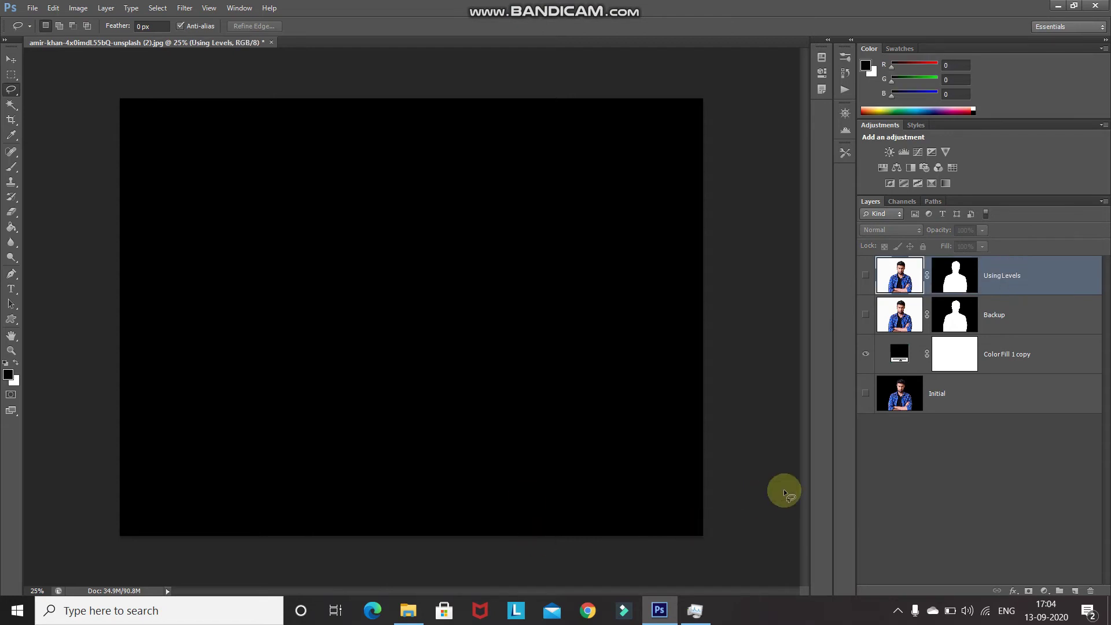
# Duplicate the Backup layer, move the duplicate above Using Levels, and make it visible.
pyautogui.click(1031, 318)
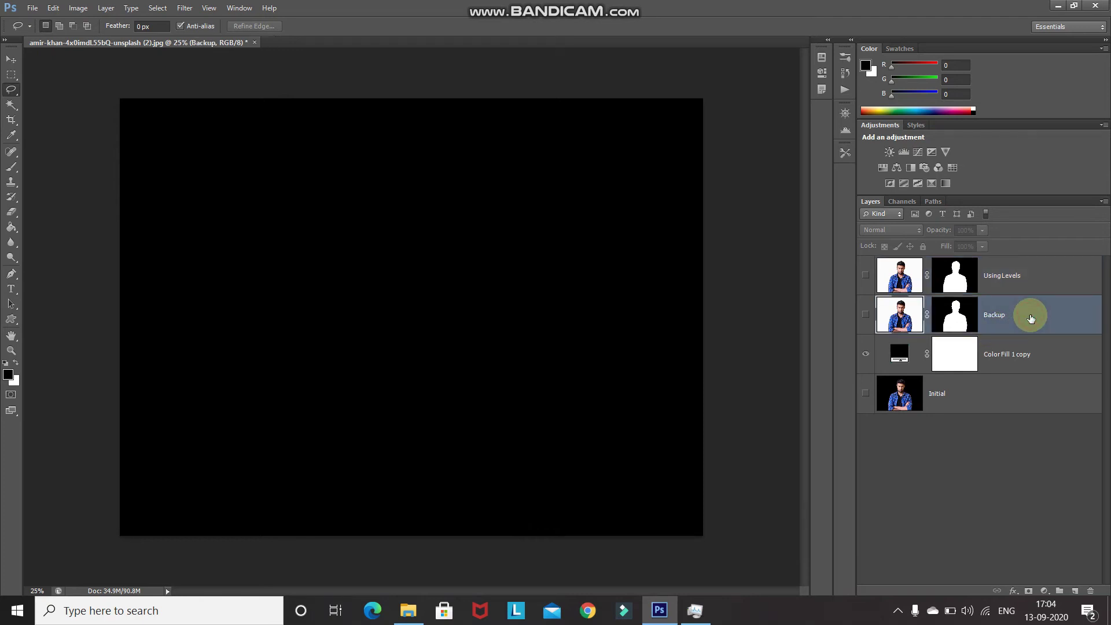
pyautogui.hotkey('ctrl', 'j')
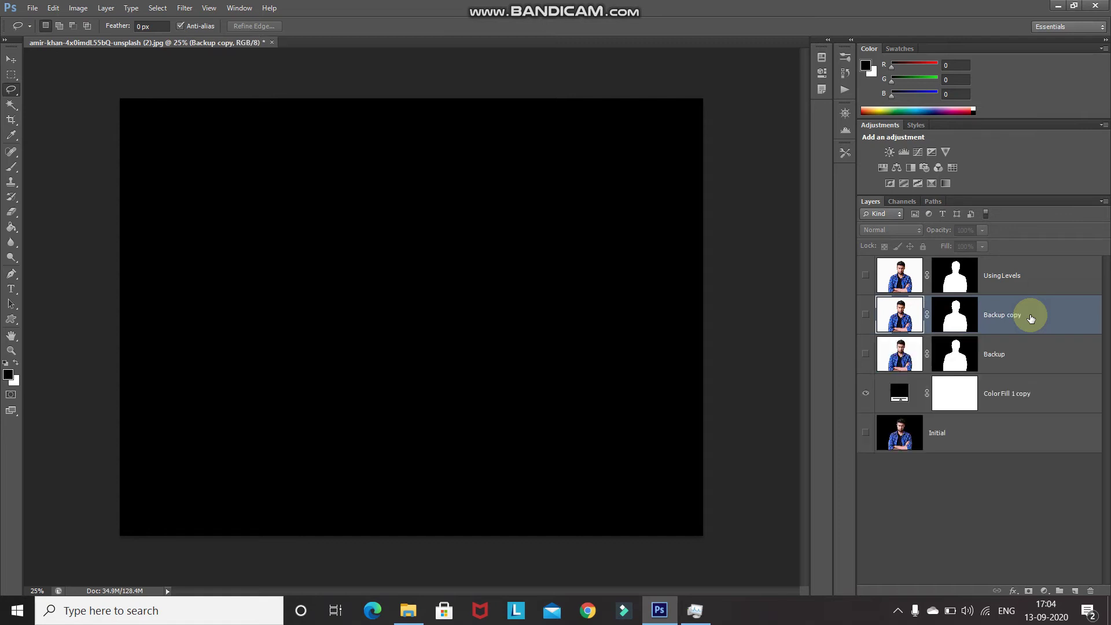
pyautogui.moveTo(1030, 318); pyautogui.dragTo(1026, 257)
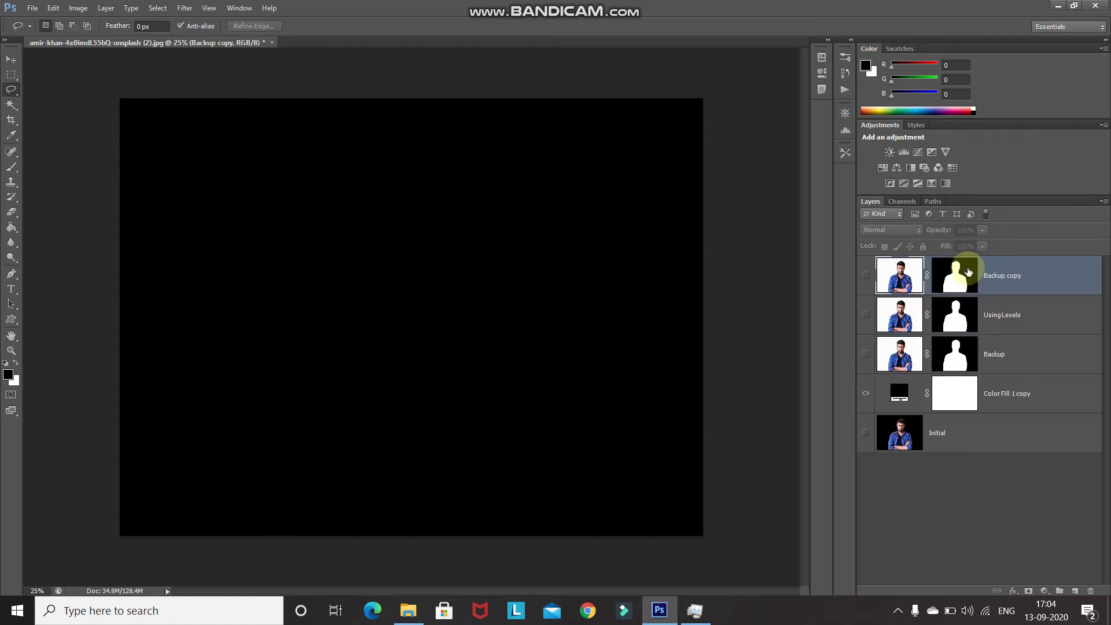
pyautogui.click(866, 275)
pyautogui.hotkey('ctrl', '+')
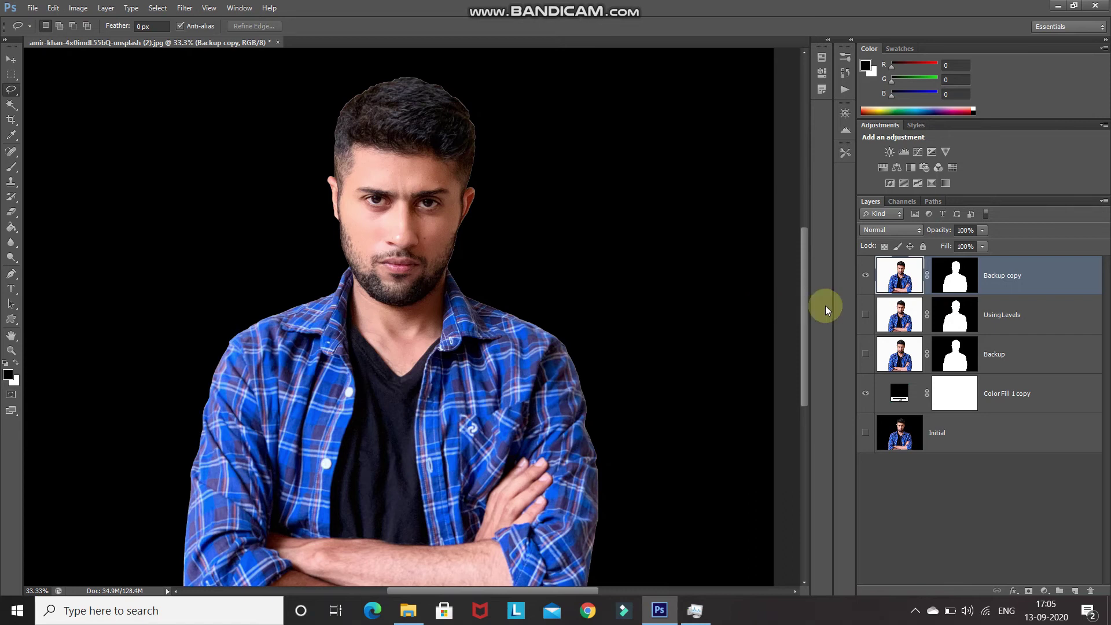
# Apply the Minimum filter with a radius of 1 pixel to the Backup copy layer mask, comparing the cutout's edge with and without the preview.
pyautogui.click(951, 280)
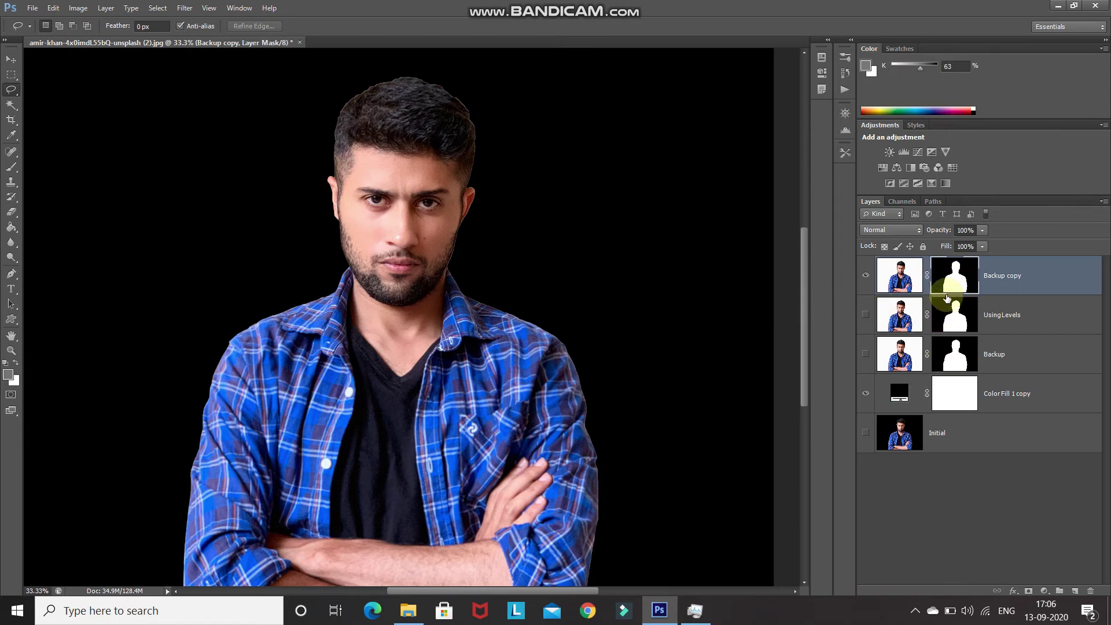
pyautogui.click(180, 9)
pyautogui.moveTo(217, 265)
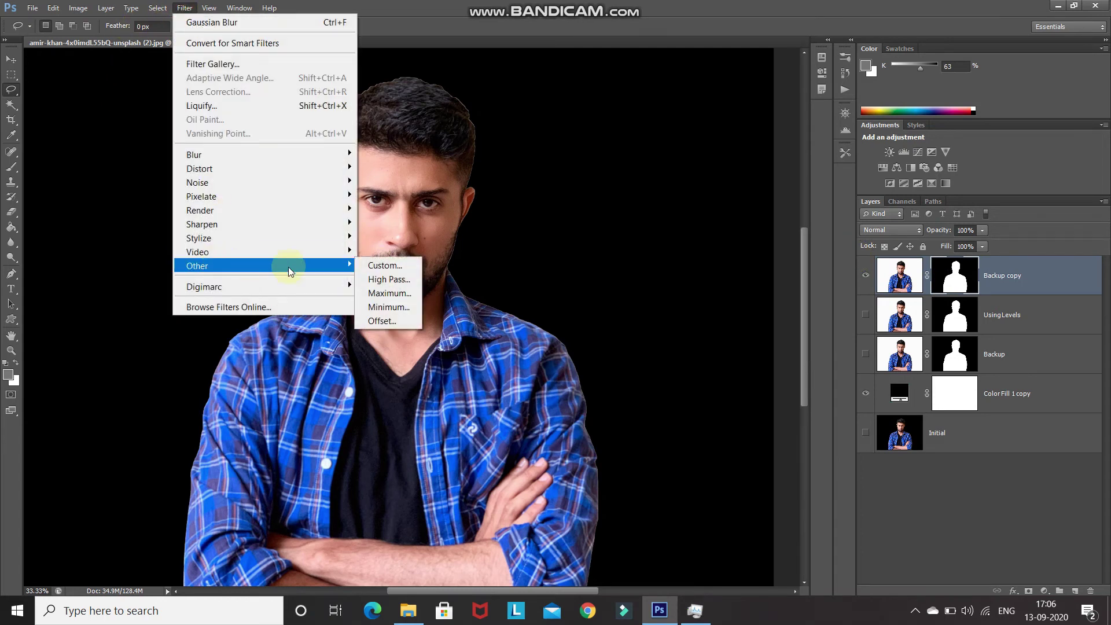
pyautogui.click(382, 307)
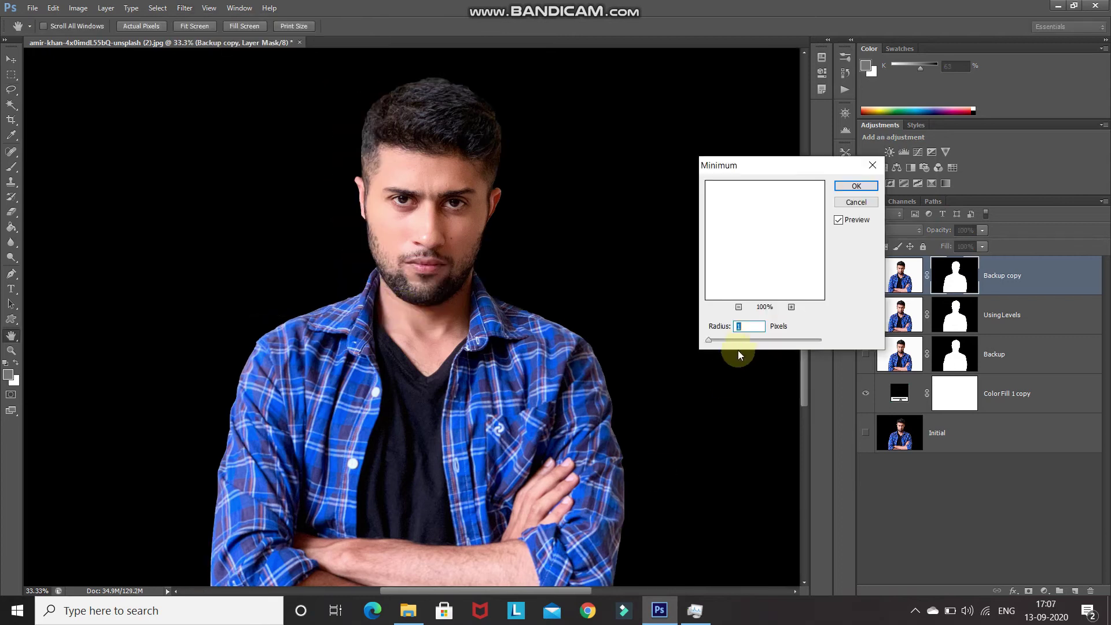
pyautogui.keyDown('ctrl'); pyautogui.click(388, 346); pyautogui.keyUp('ctrl')
pyautogui.keyDown('ctrl'); pyautogui.click(434, 582); pyautogui.keyUp('ctrl')
pyautogui.scroll(3, 799, 301)
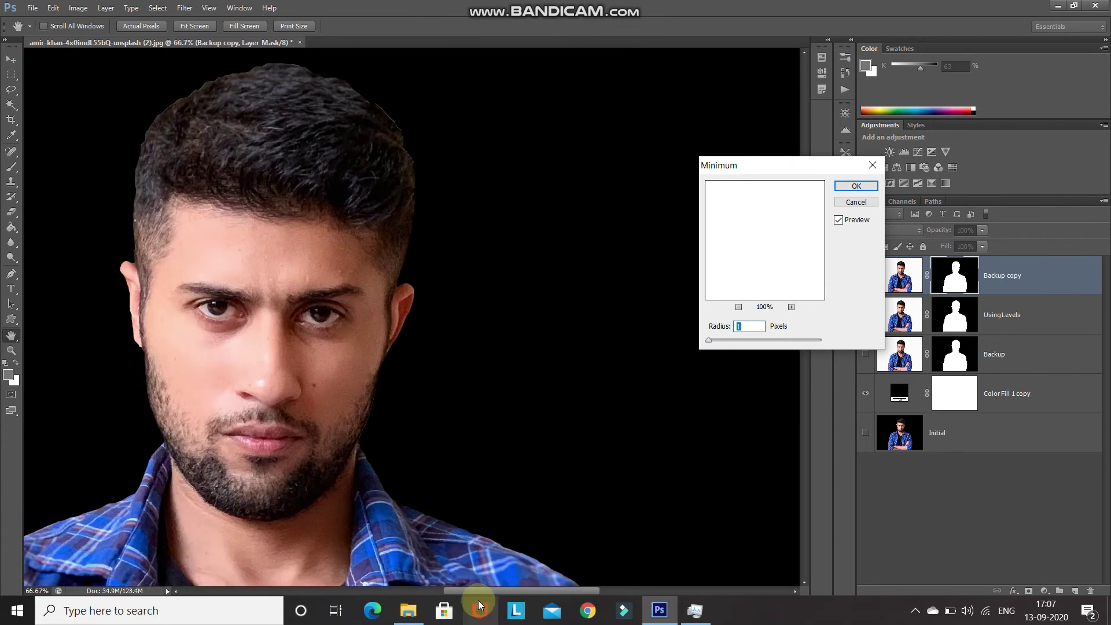
pyautogui.click(839, 220)
pyautogui.click(840, 221)
pyautogui.click(840, 221)
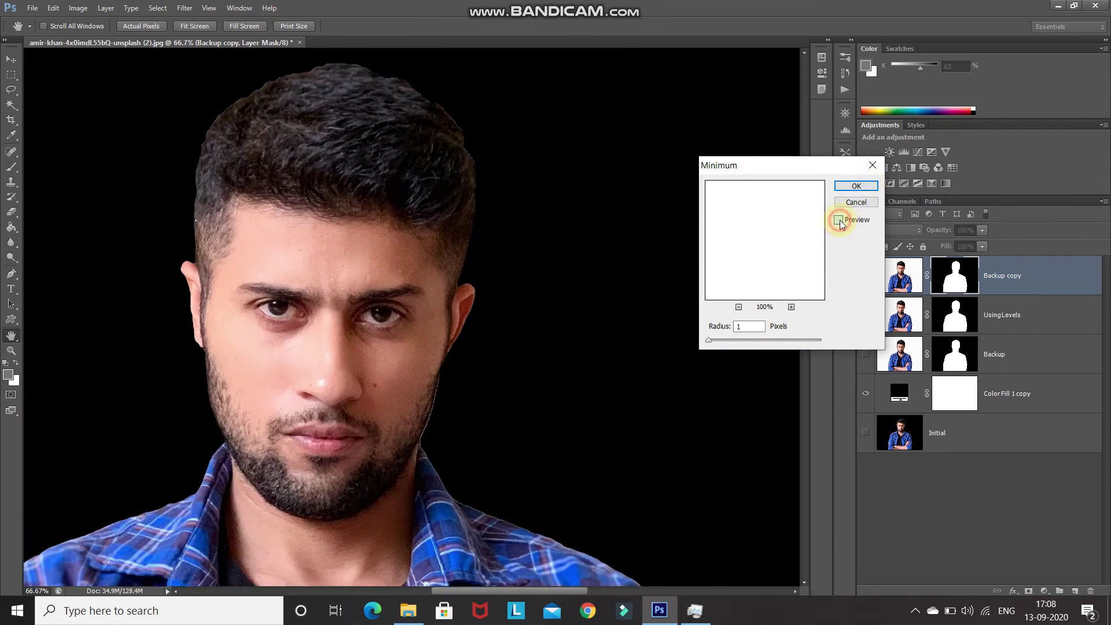
pyautogui.hotkey('ctrl', '-')
pyautogui.hotkey('ctrl', '-')
pyautogui.hotkey('ctrl', '-')
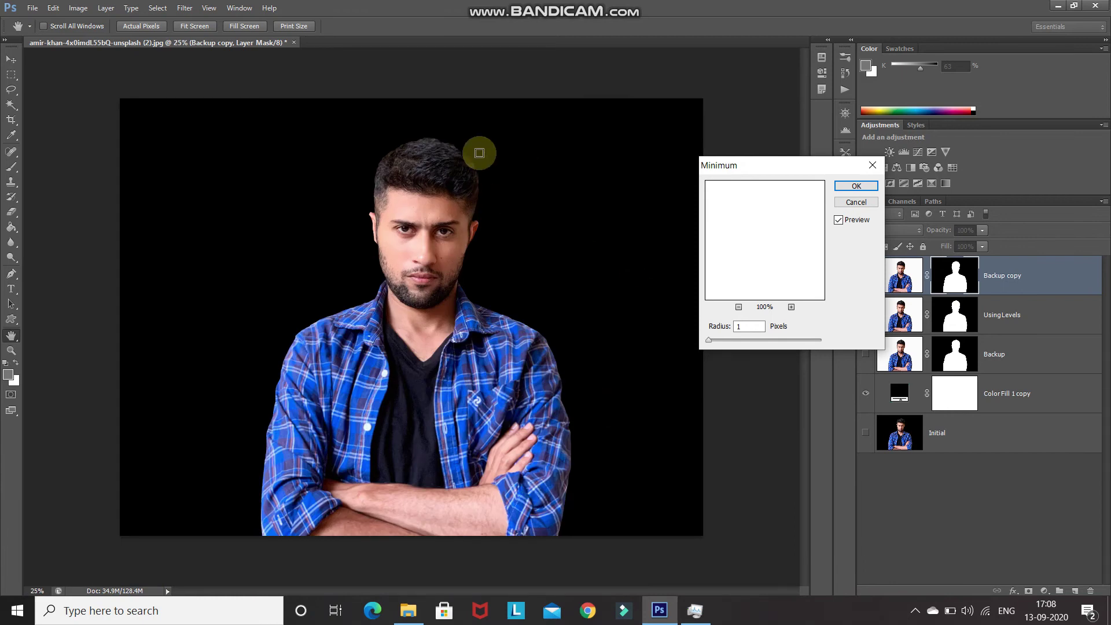
pyautogui.click(856, 186)
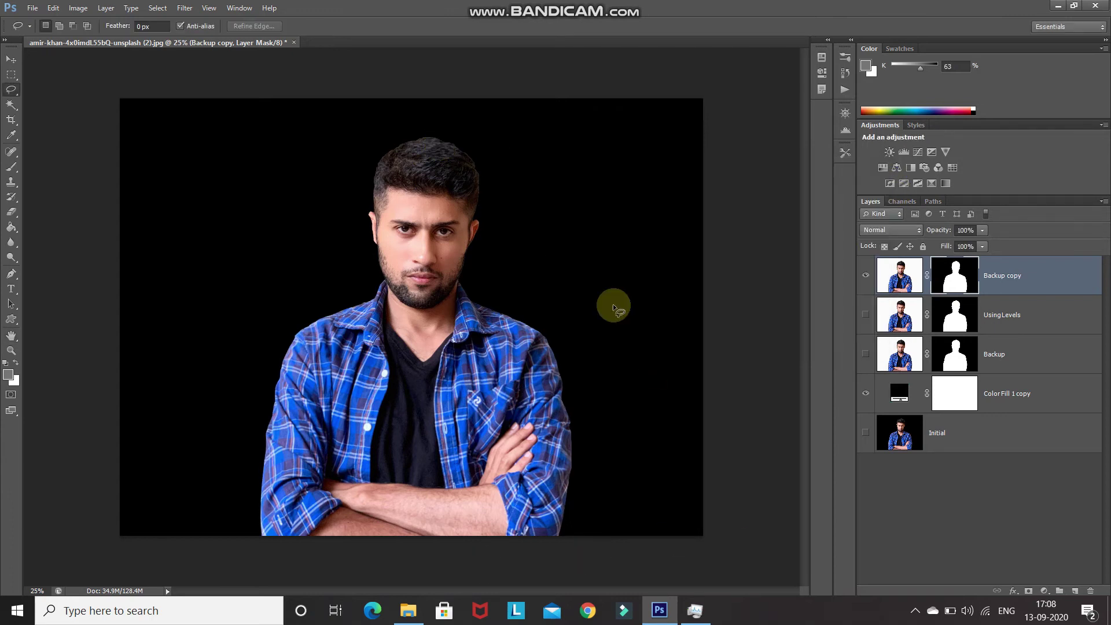
# Hide the Backup copy layer and rename it Using Minimum.
pyautogui.click(865, 275)
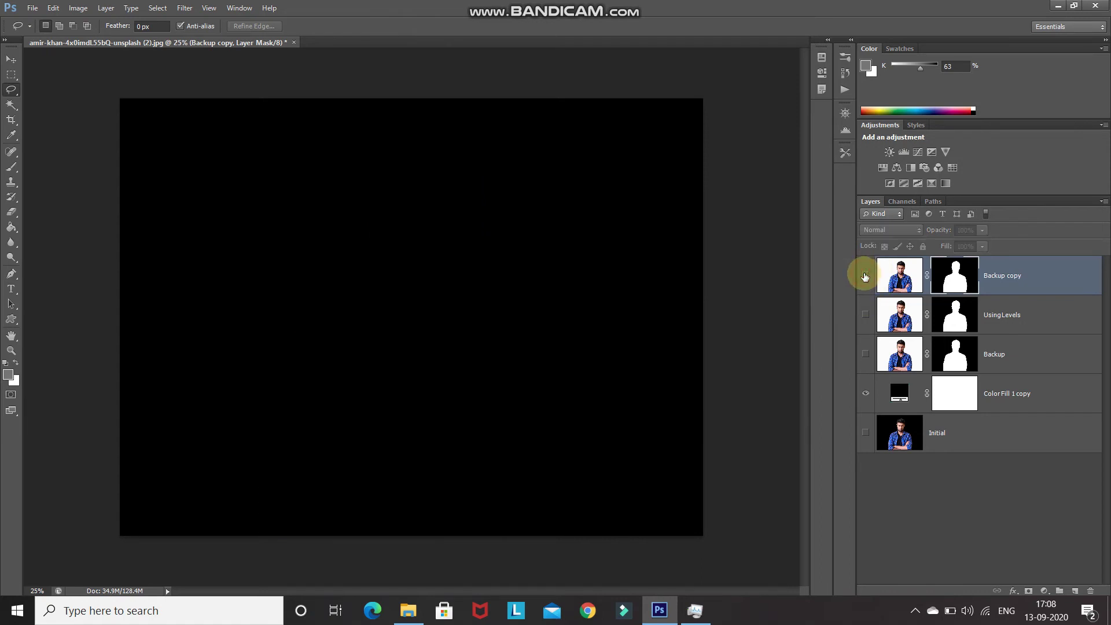
pyautogui.doubleClick(1007, 276)
pyautogui.write('Using Minimum')
pyautogui.press('Return')
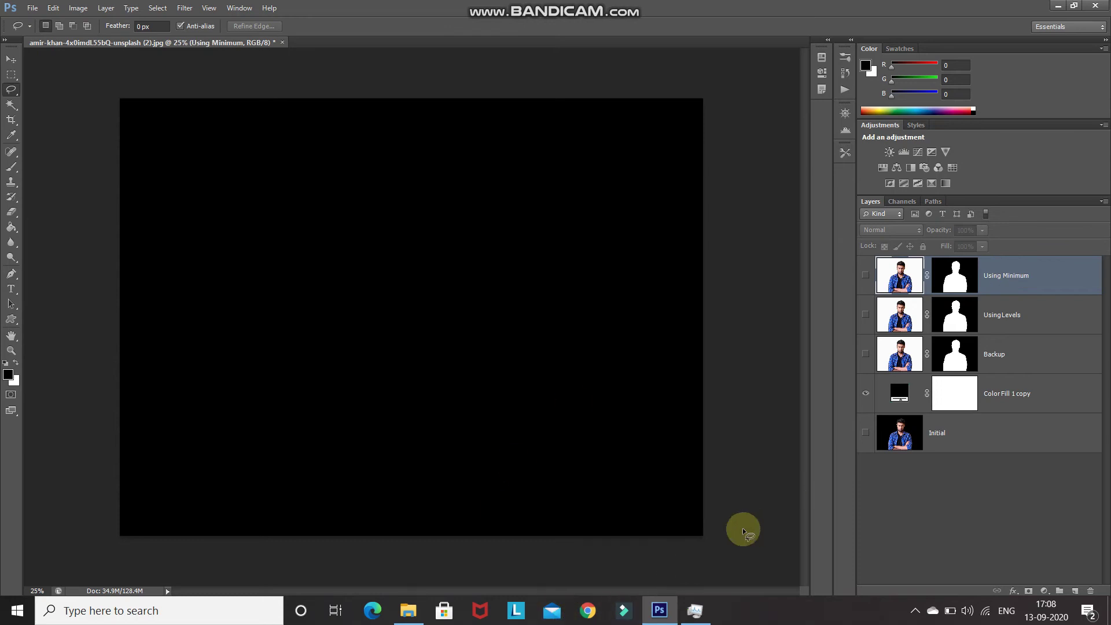
# Duplicate the Backup layer, move the duplicate above Using Minimum, and make it visible.
pyautogui.click(1025, 373)
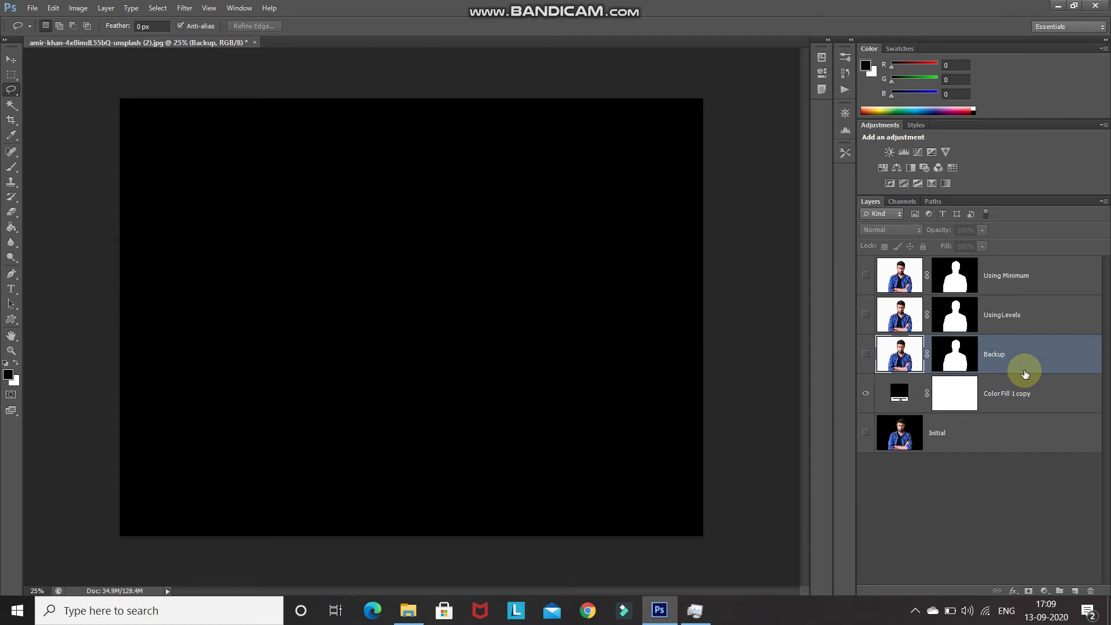
pyautogui.hotkey('ctrl', 'j')
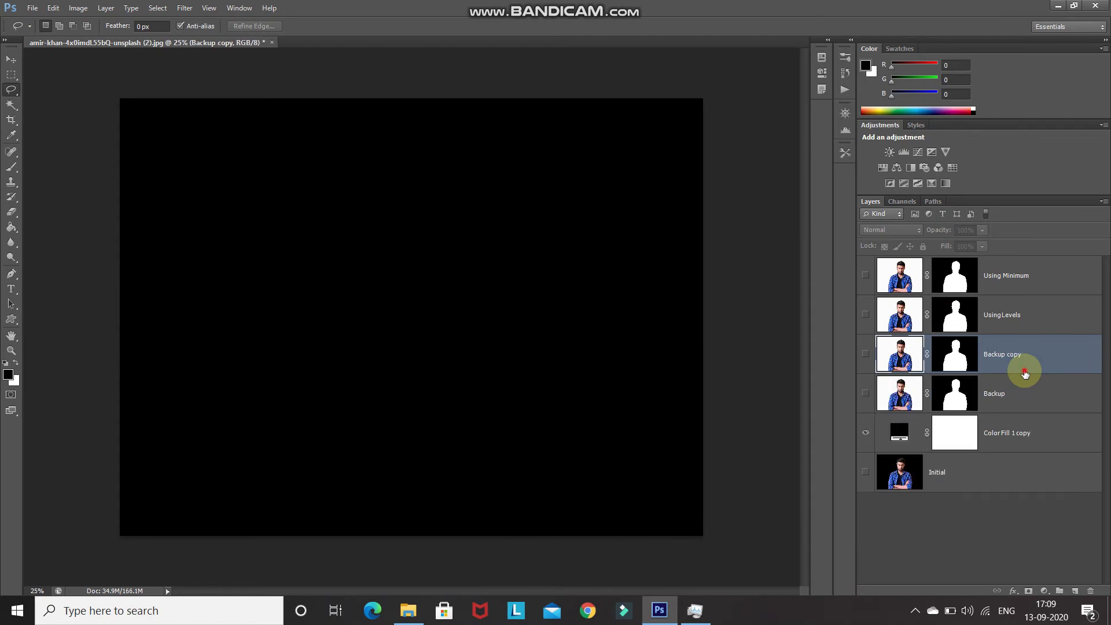
pyautogui.moveTo(1025, 373); pyautogui.dragTo(1019, 277)
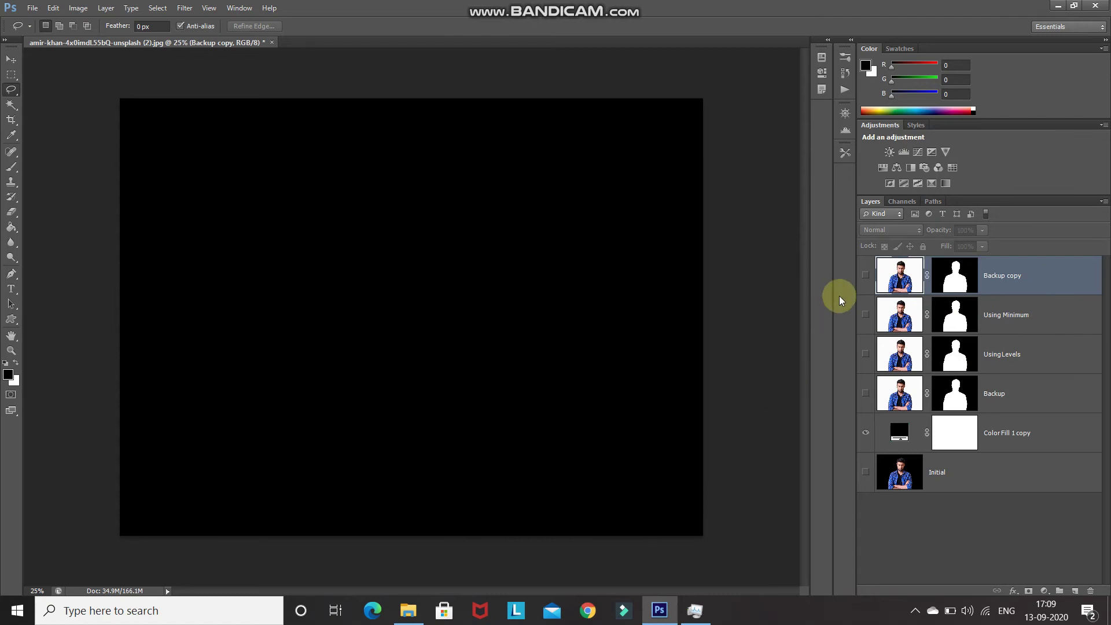
pyautogui.click(860, 277)
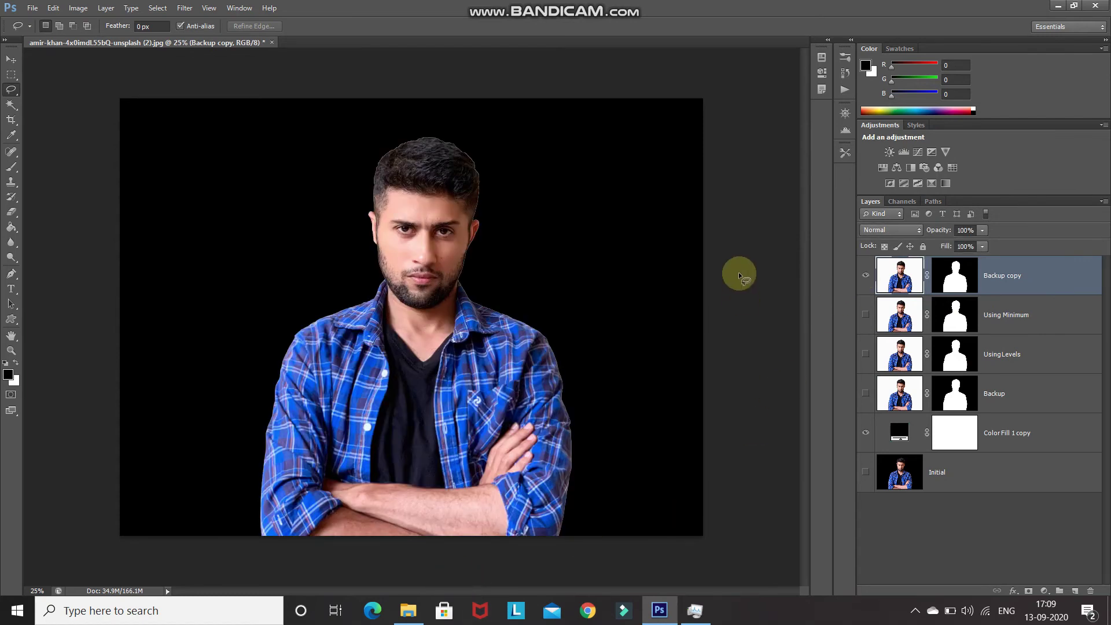
# Load the Backup copy layer mask as a selection and contract the selection by 1 pixel.
pyautogui.click(969, 286)
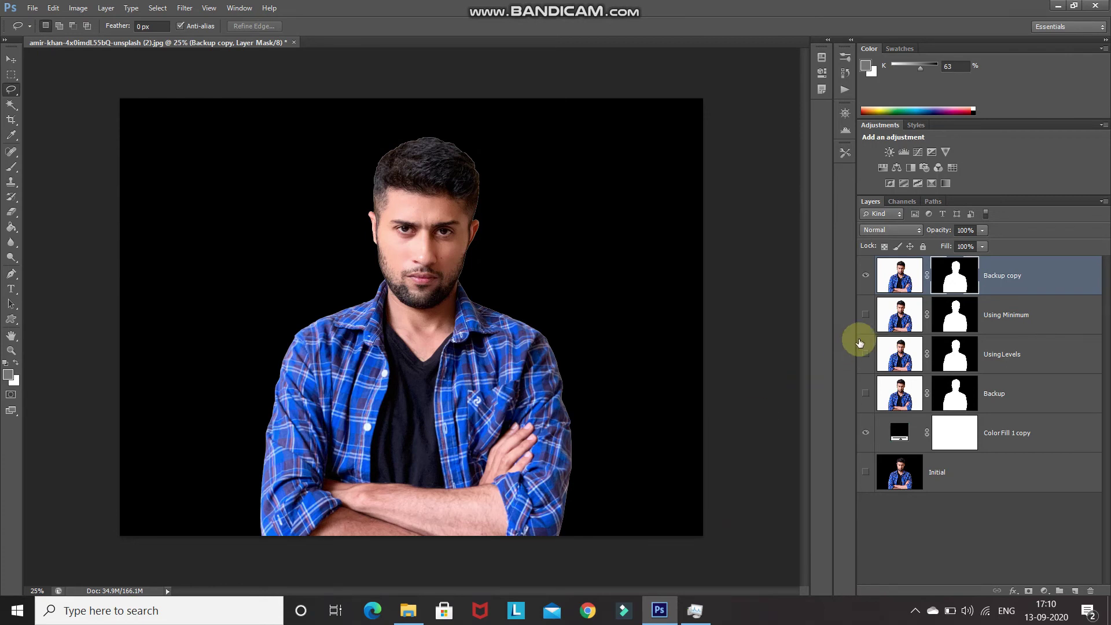
pyautogui.keyDown('ctrl'); pyautogui.click(946, 270); pyautogui.keyUp('ctrl')
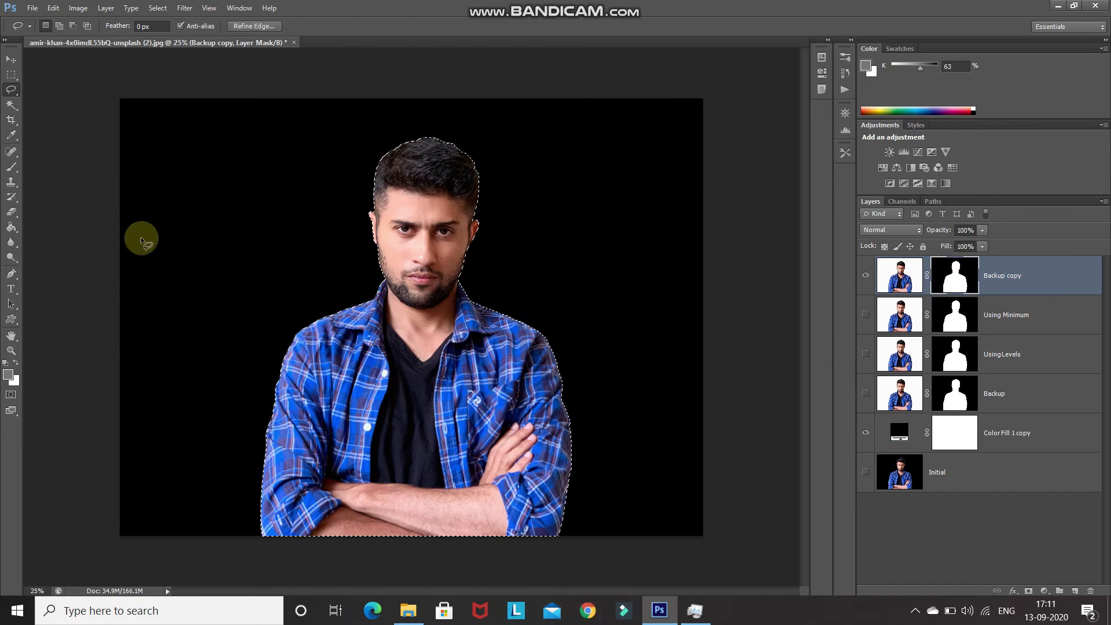
pyautogui.click(156, 6)
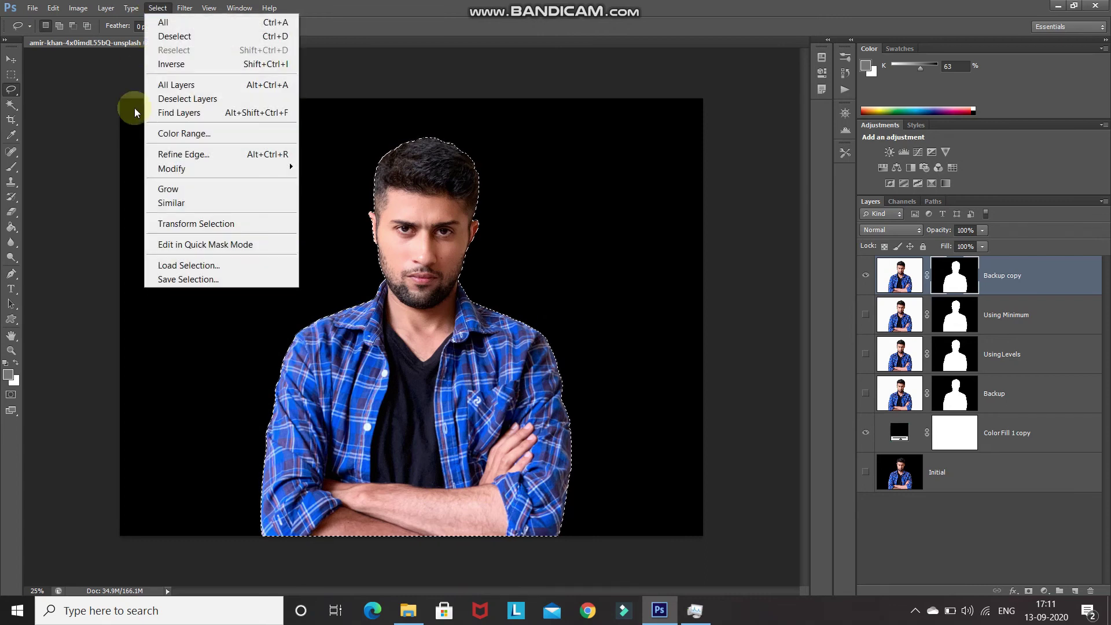
pyautogui.moveTo(265, 168)
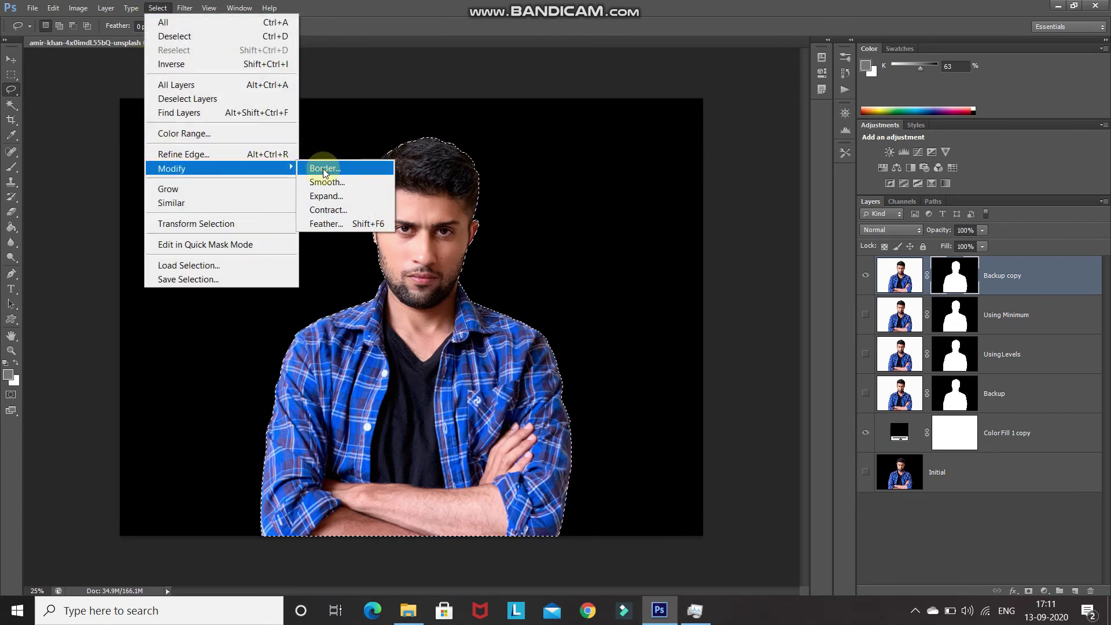
pyautogui.click(322, 210)
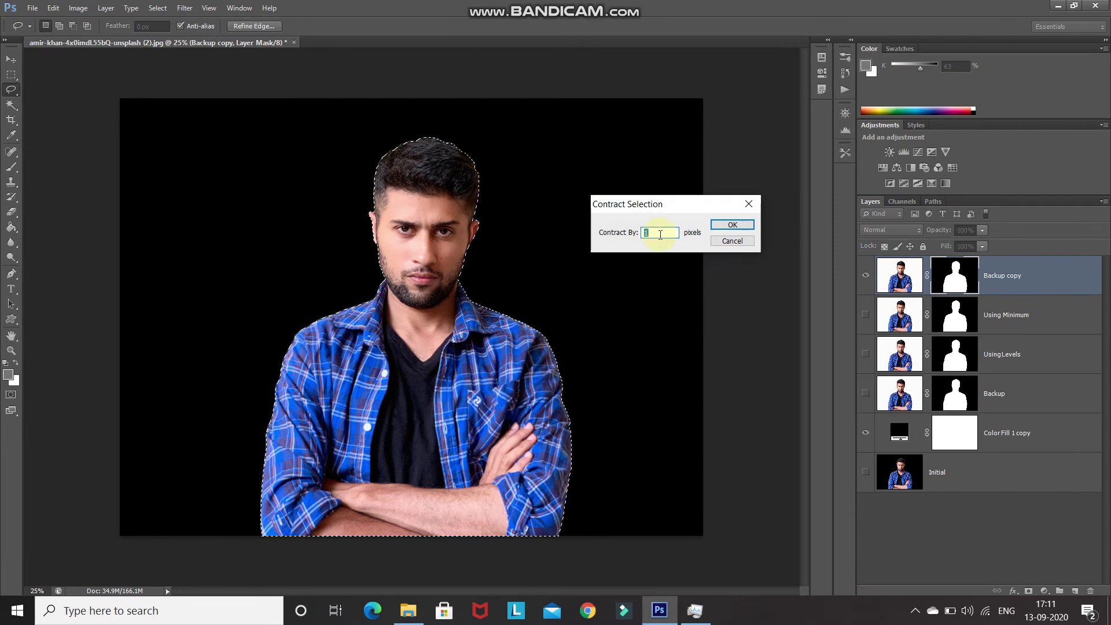
pyautogui.click(732, 225)
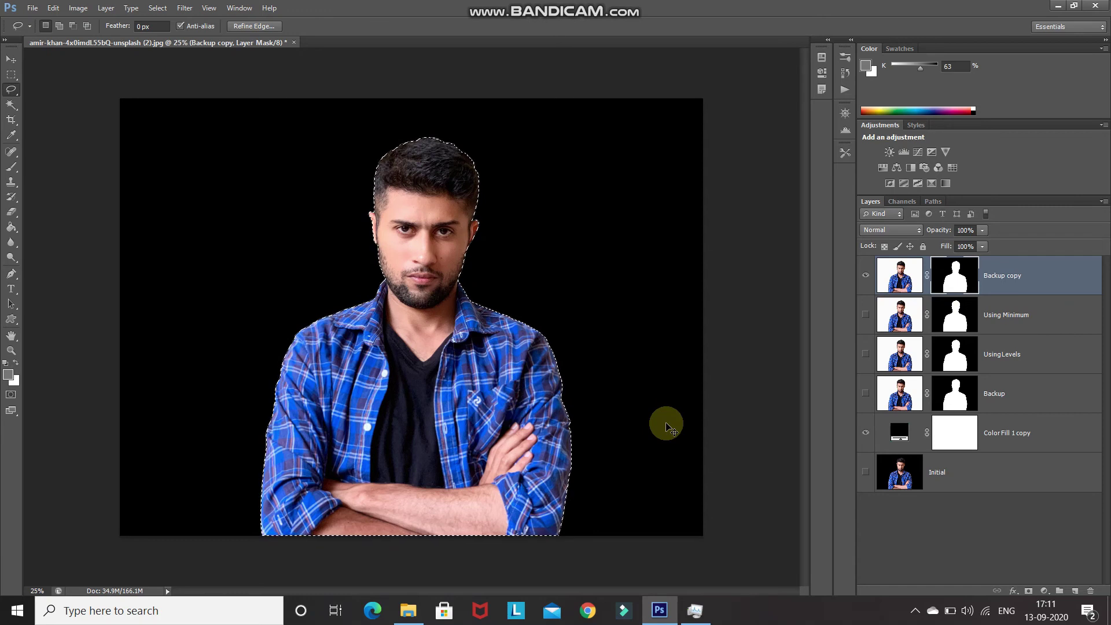
# Invert the contracted selection and fill it with black on the Backup copy mask, then deselect.
pyautogui.hotkey('ctrl', 'shift', 'i')
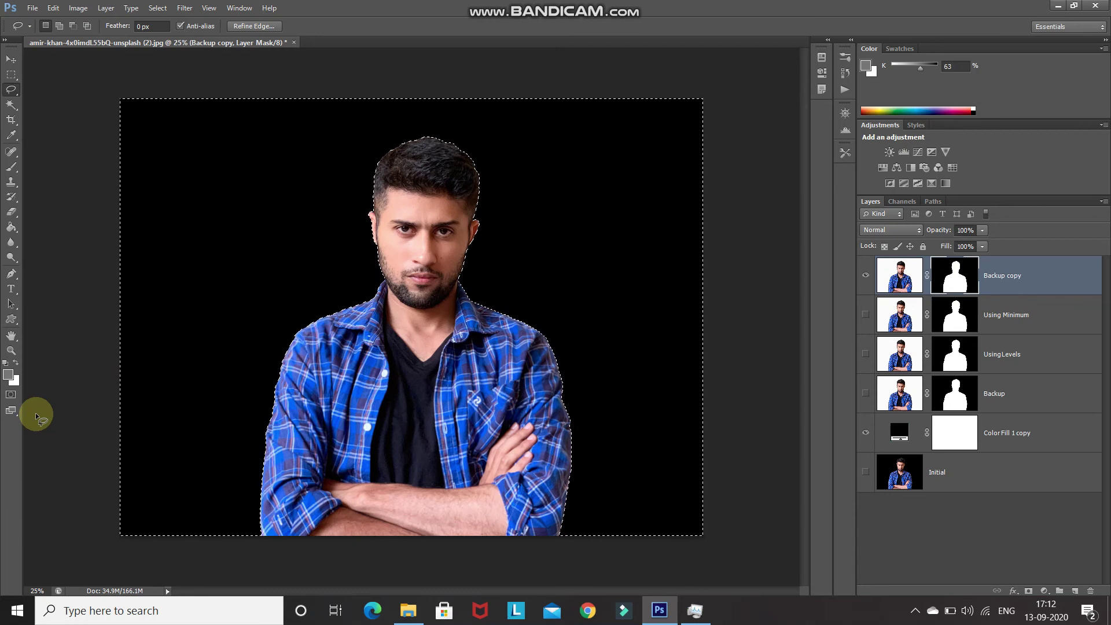
pyautogui.press('d')
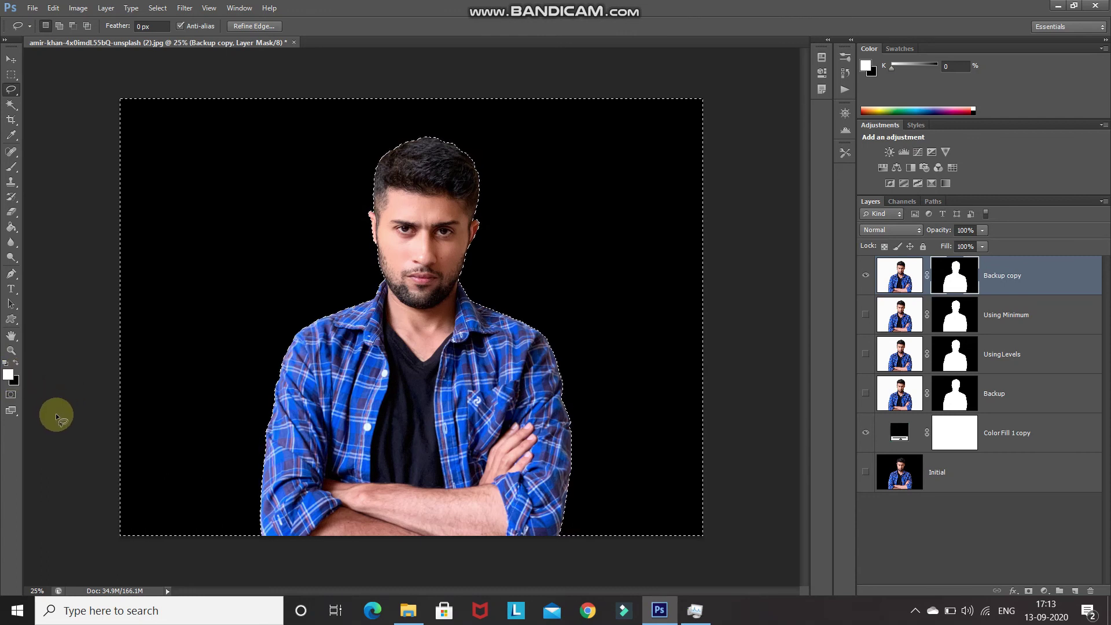
pyautogui.press('x')
pyautogui.press('alt')
pyautogui.press('alt')
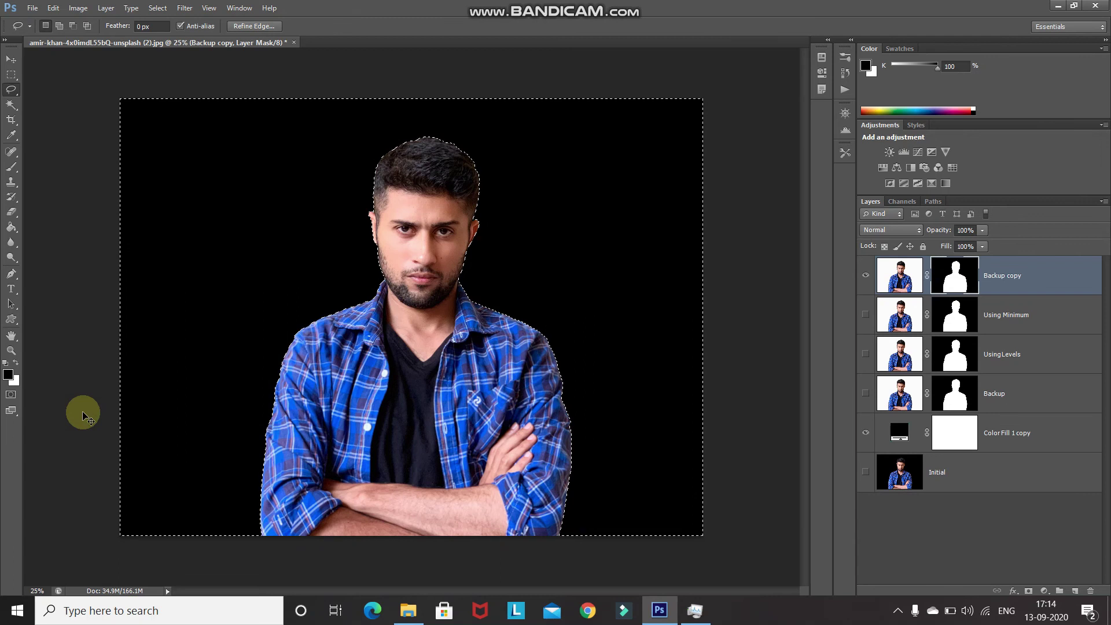
pyautogui.hotkey('ctrl', 'd')
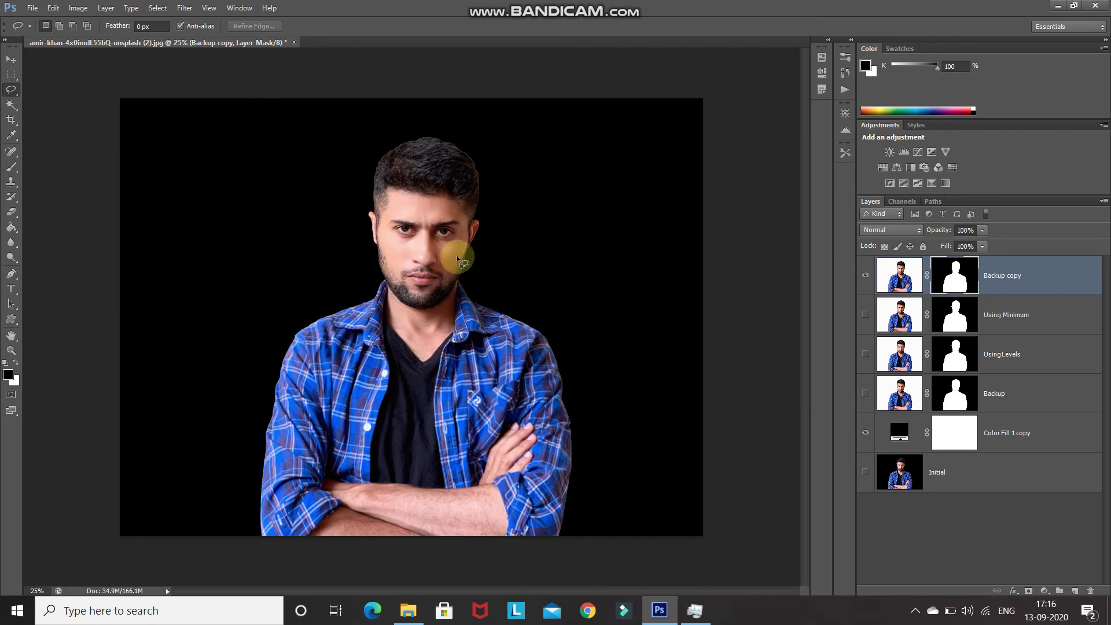
# Load the Backup copy mask as a selection once more and contract it by another 1 pixel.
pyautogui.scroll(3, 457, 284)
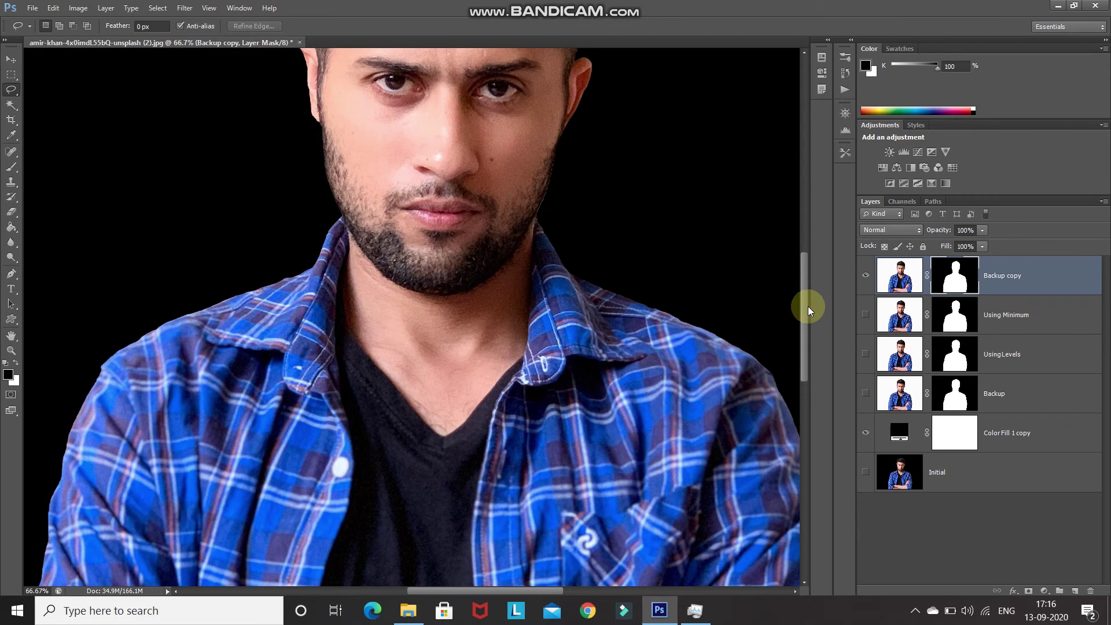
pyautogui.click(950, 282)
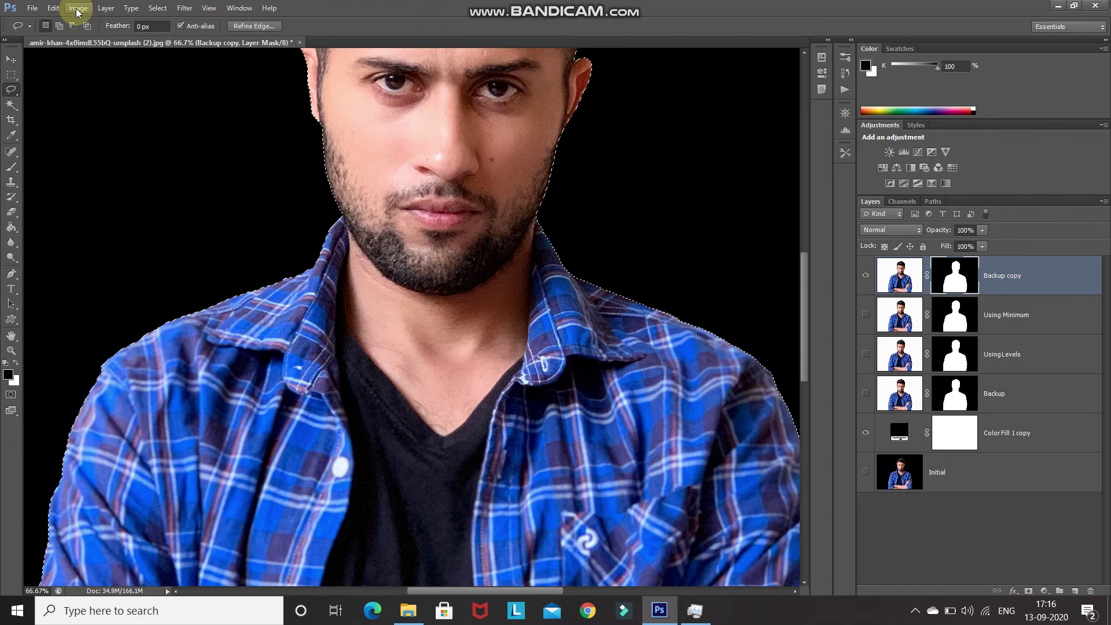
pyautogui.click(158, 8)
pyautogui.moveTo(190, 166)
pyautogui.click(322, 208)
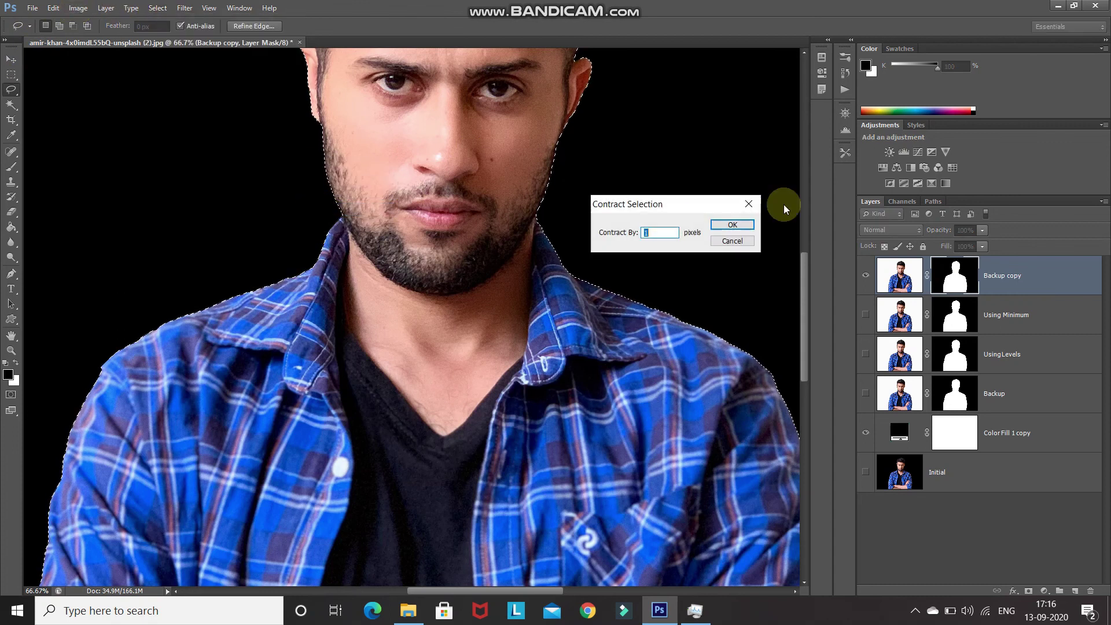
pyautogui.click(725, 225)
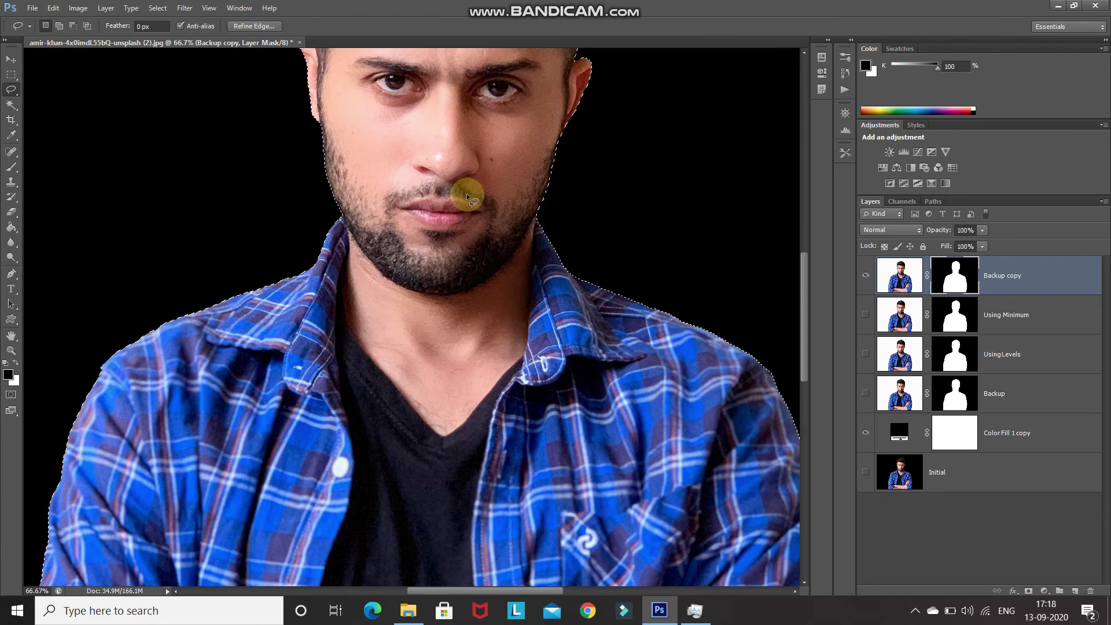
# Switch to the Brush tool, look at its brush settings, and discard the contracted selection.
pyautogui.click(11, 167)
pyautogui.click(55, 164)
pyautogui.click(53, 27)
pyautogui.click(248, 95)
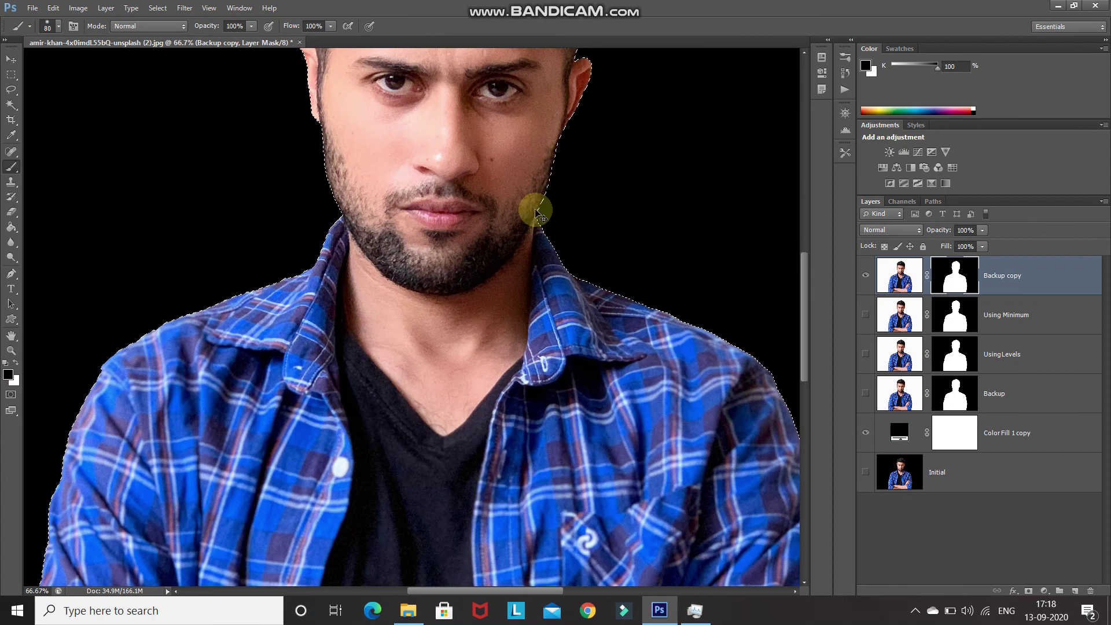
pyautogui.hotkey('ctrl', 'd')
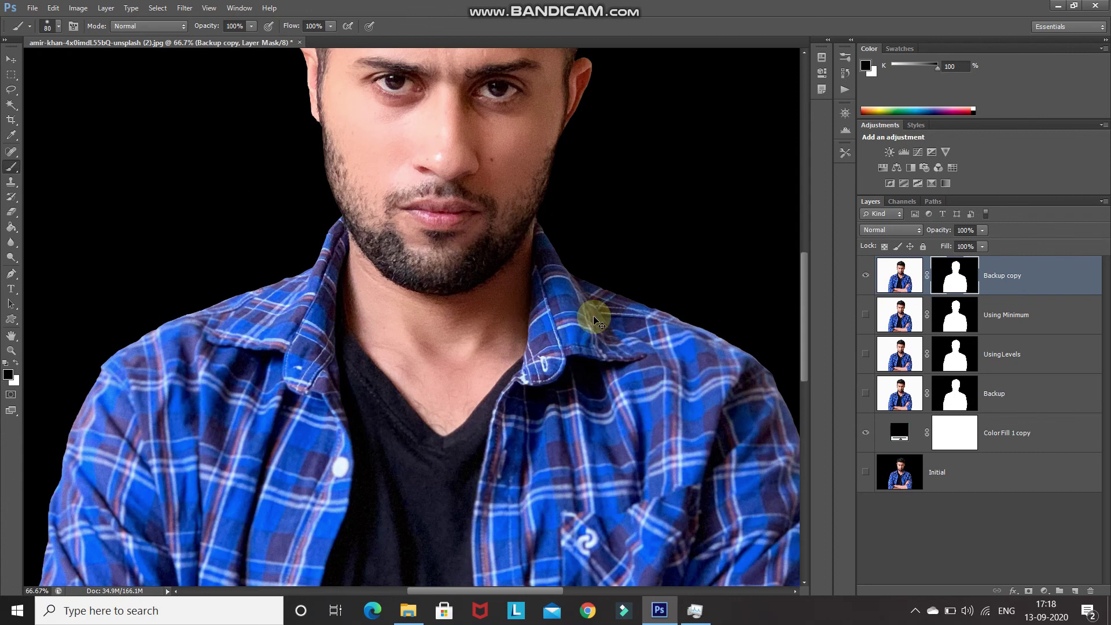
# Hide the Backup copy layer and rename it Using Contract.
pyautogui.hotkey('ctrl', '-')
pyautogui.hotkey('ctrl', '-')
pyautogui.hotkey('ctrl', '-')
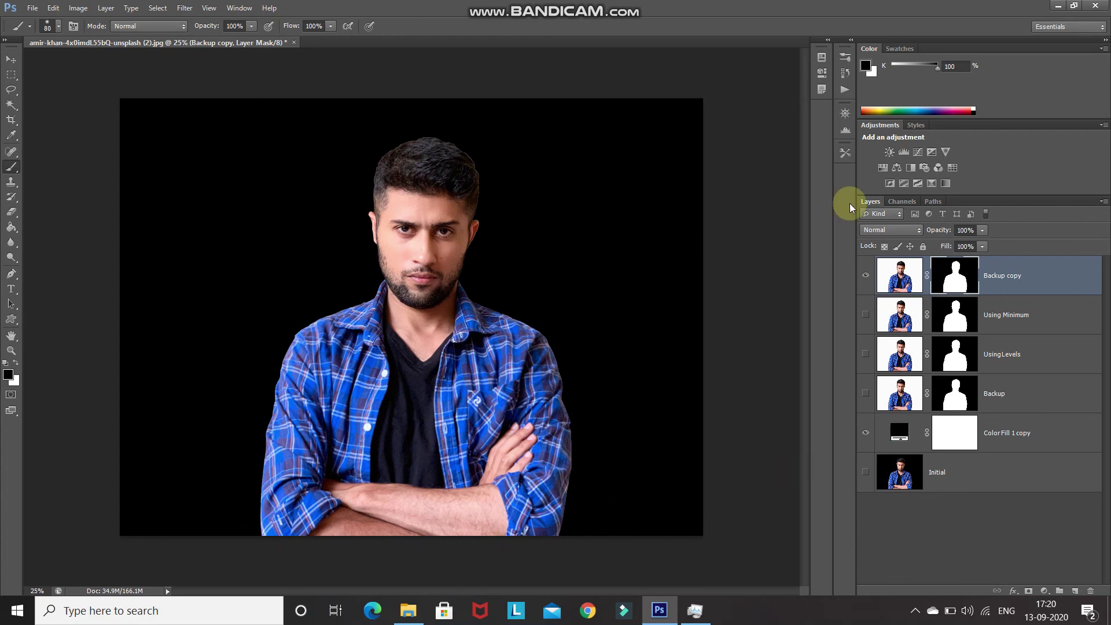
pyautogui.click(865, 276)
pyautogui.click(1005, 279)
pyautogui.doubleClick(1006, 279)
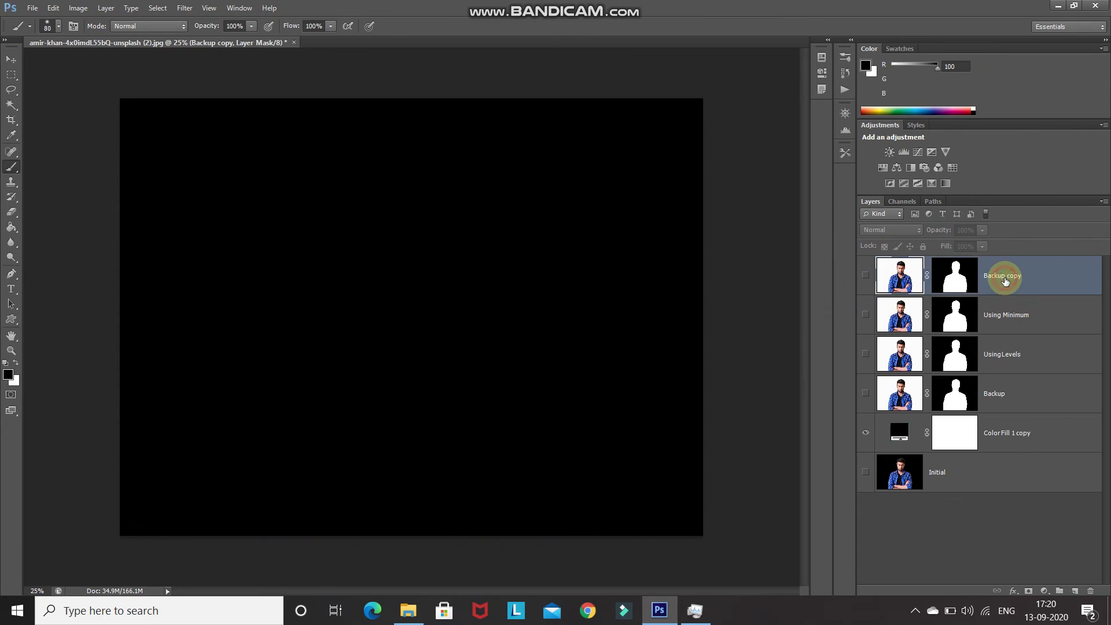
pyautogui.write('Using Contract')
pyautogui.press('Return')
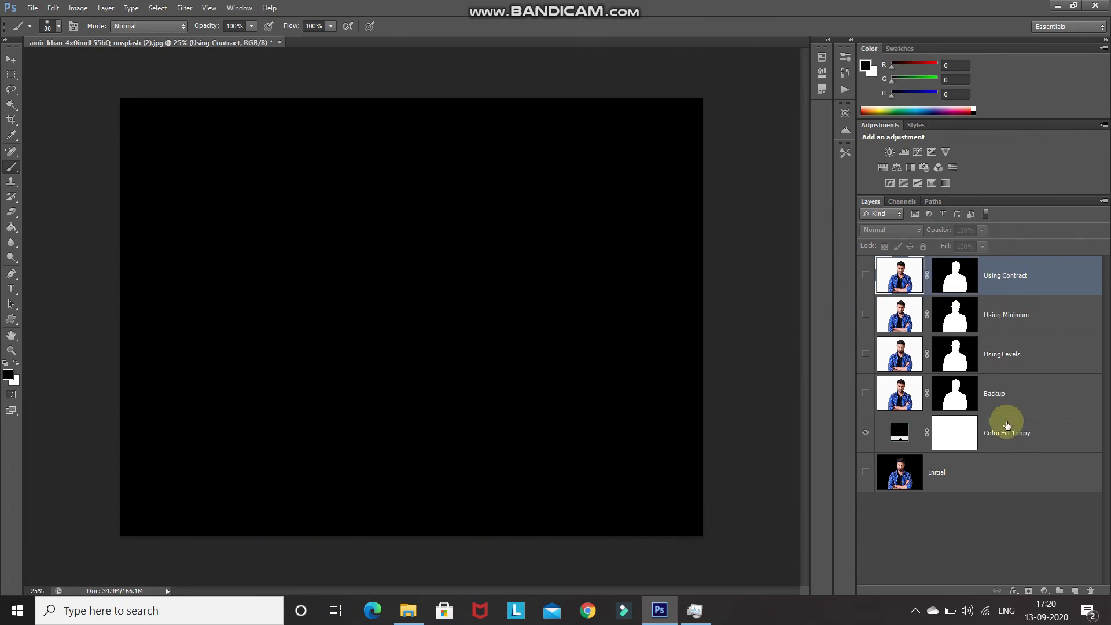
# Duplicate the Backup layer, move the duplicate above Using Contract, and make it visible.
pyautogui.click(1025, 404)
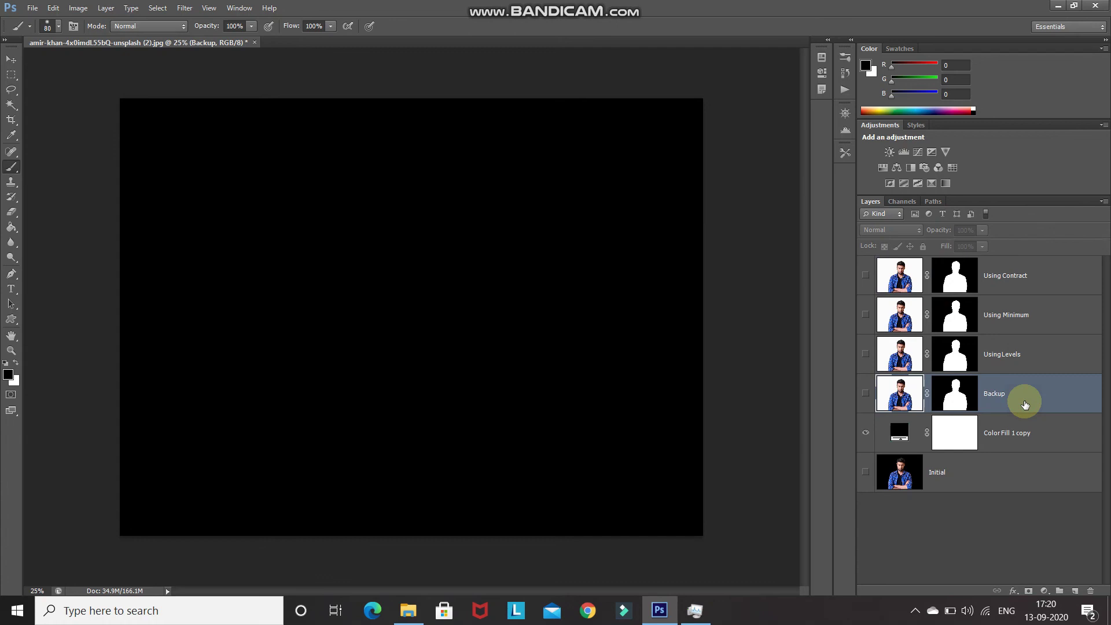
pyautogui.hotkey('ctrl', 'j')
pyautogui.moveTo(1017, 395); pyautogui.dragTo(1026, 262)
pyautogui.moveTo(1024, 266); pyautogui.dragTo(1024, 268)
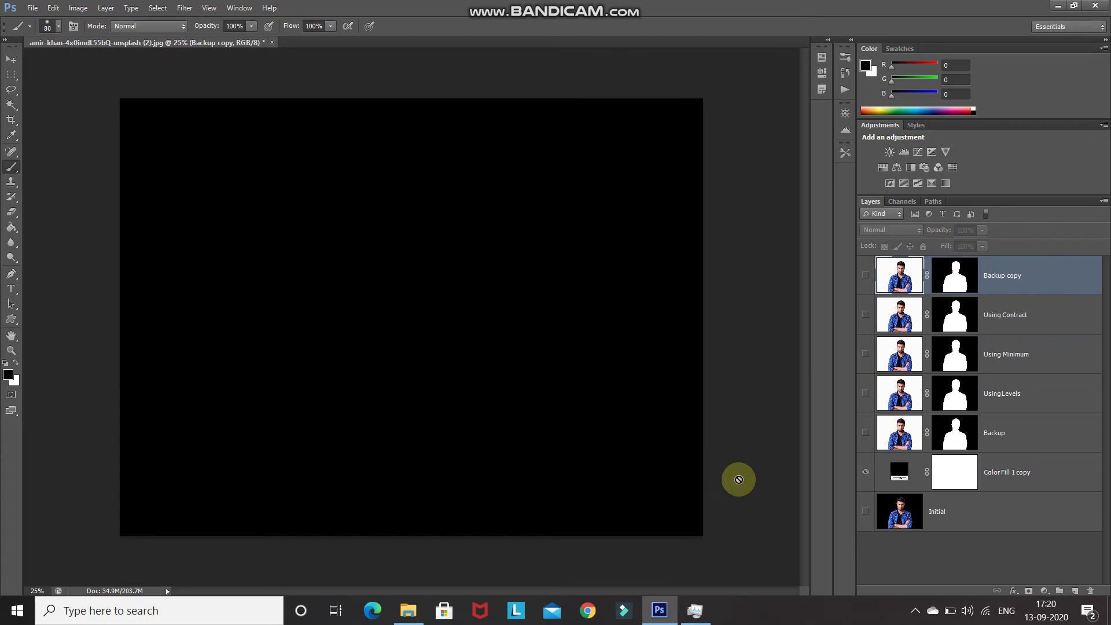
pyautogui.click(865, 277)
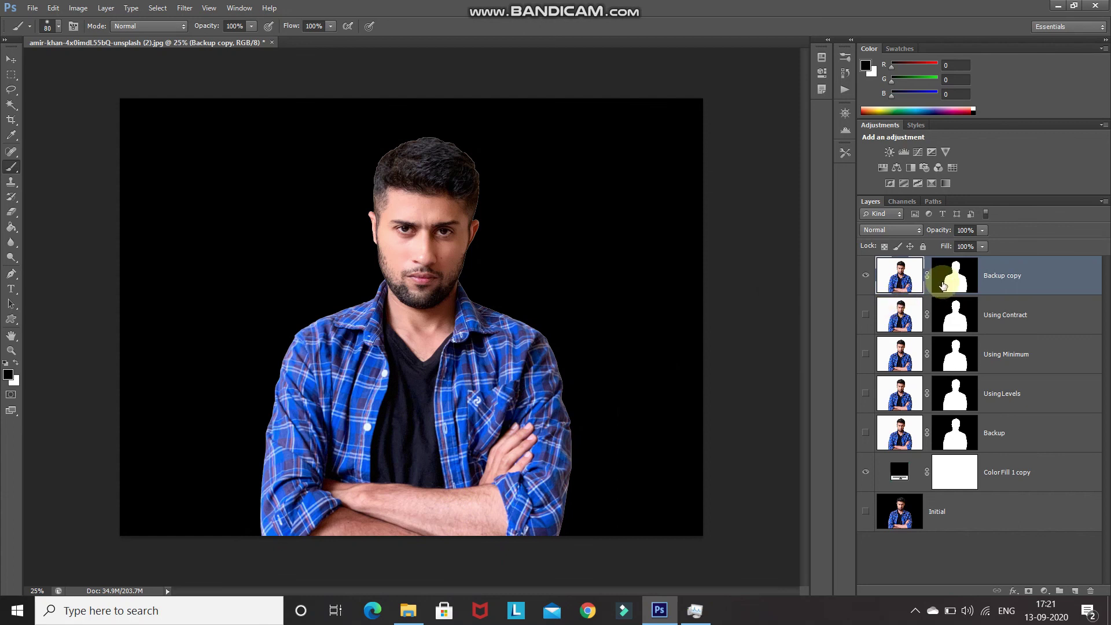
# Target the Backup copy layer's mask and set up the Smudge tool with a 600-pixel brush.
pyautogui.click(944, 284)
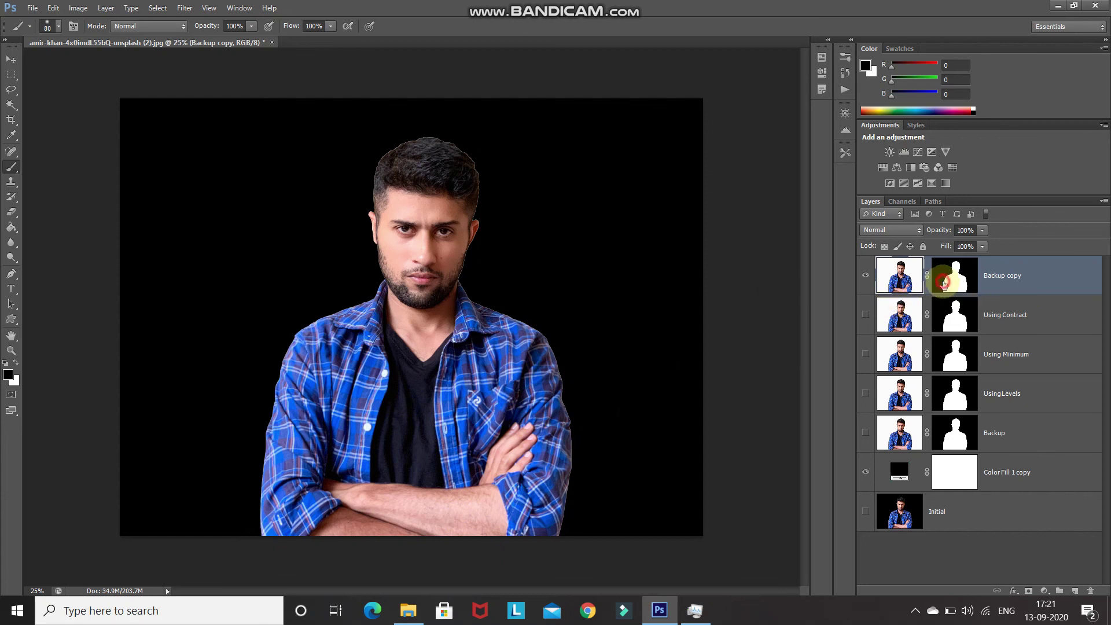
pyautogui.click(16, 243)
pyautogui.click(65, 262)
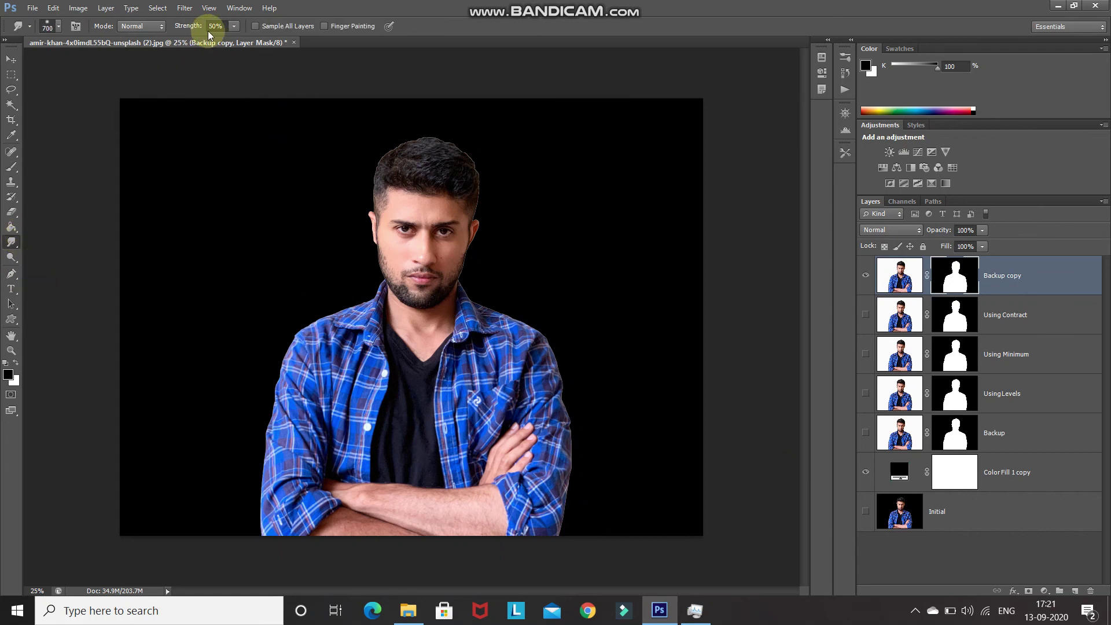
pyautogui.hotkey('ctrl', '+')
pyautogui.hotkey('ctrl', '+')
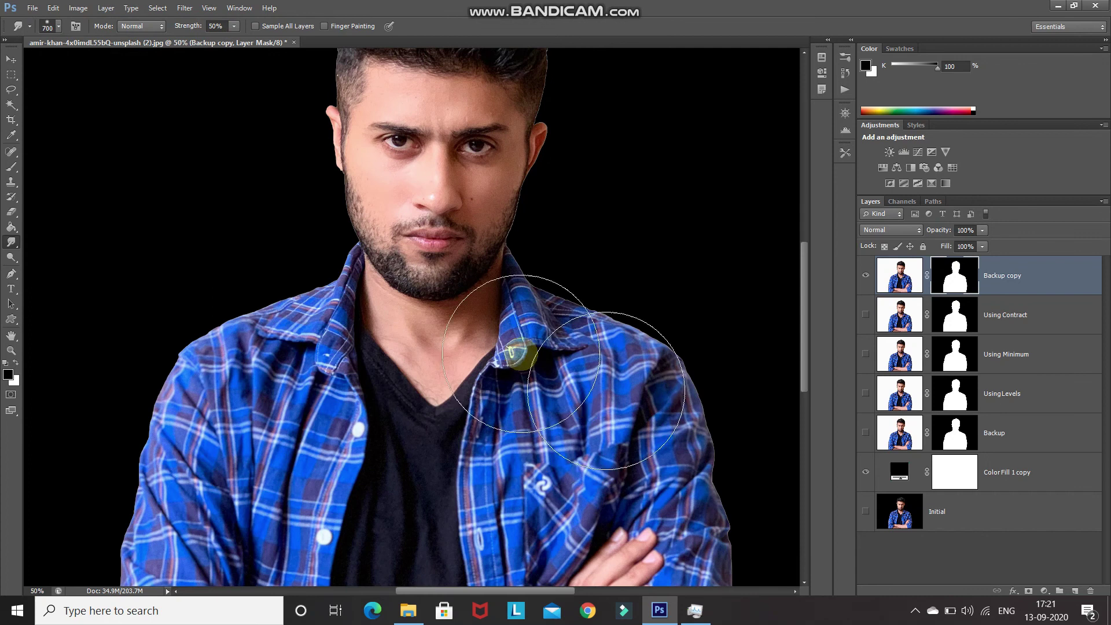
pyautogui.press(']')
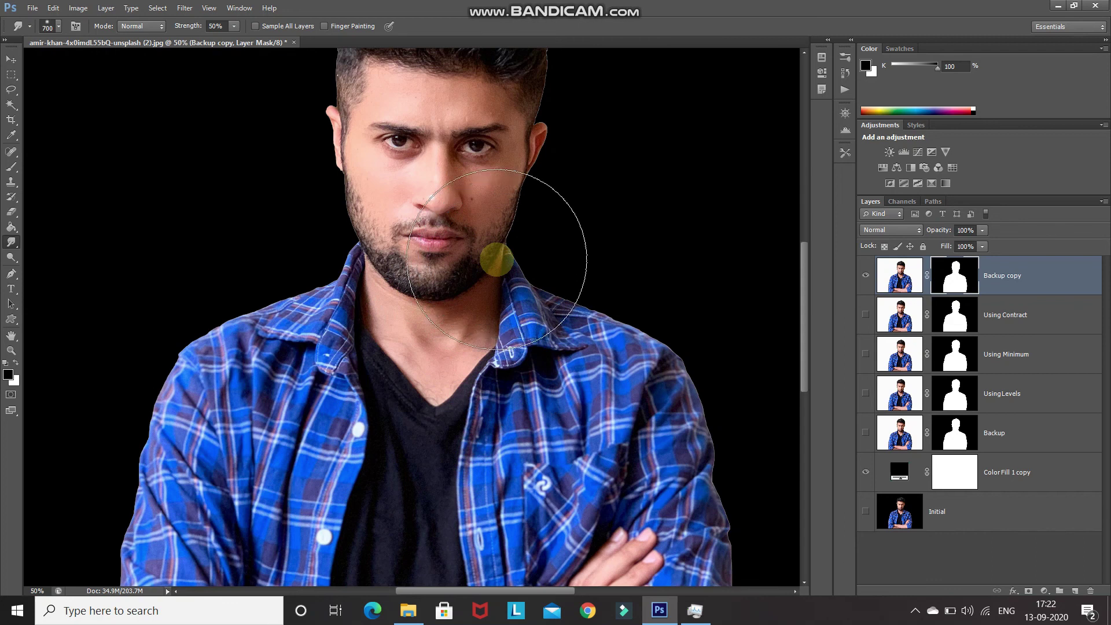
pyautogui.press('[')
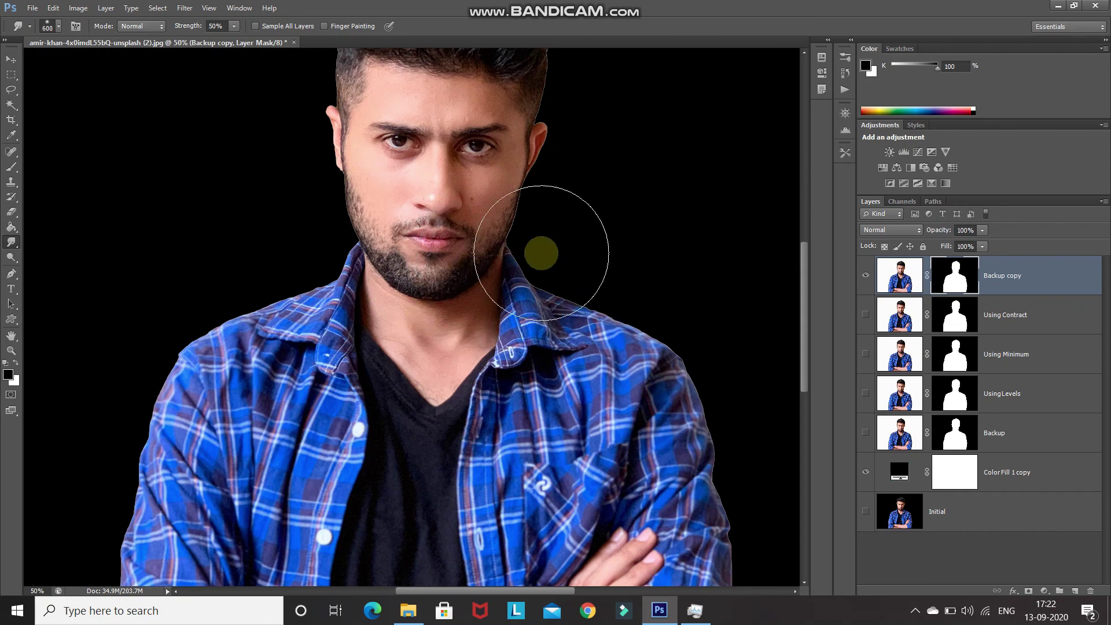
# Smudge the Backup copy mask's edge at 50% strength around the neck, shoulders and hair to remove the white fringe.
pyautogui.click(519, 257)
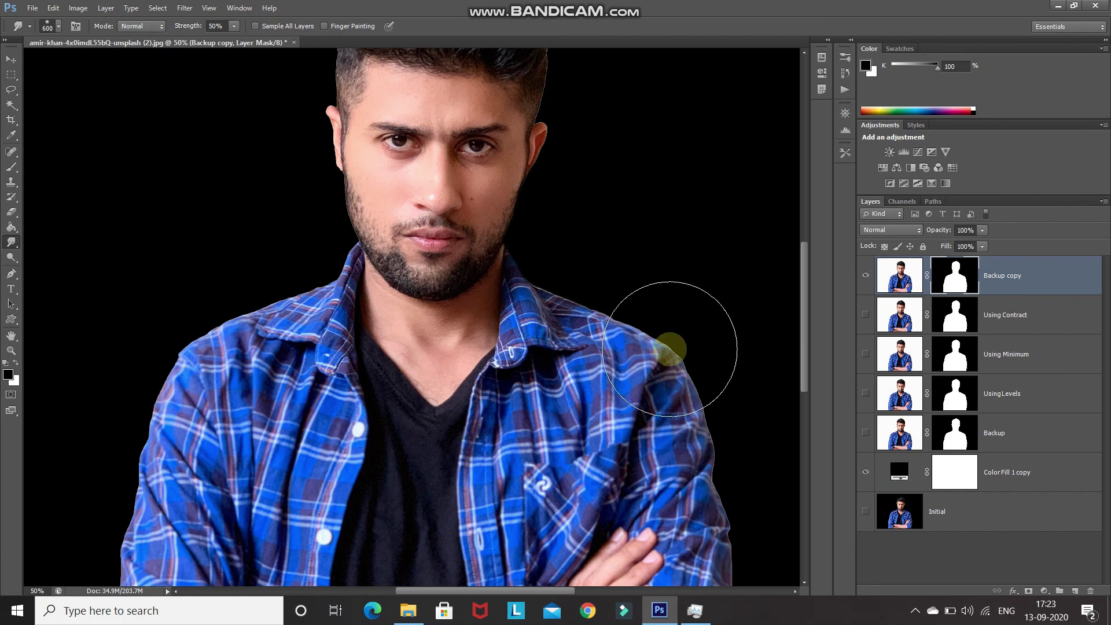
pyautogui.scroll(3, 669, 347)
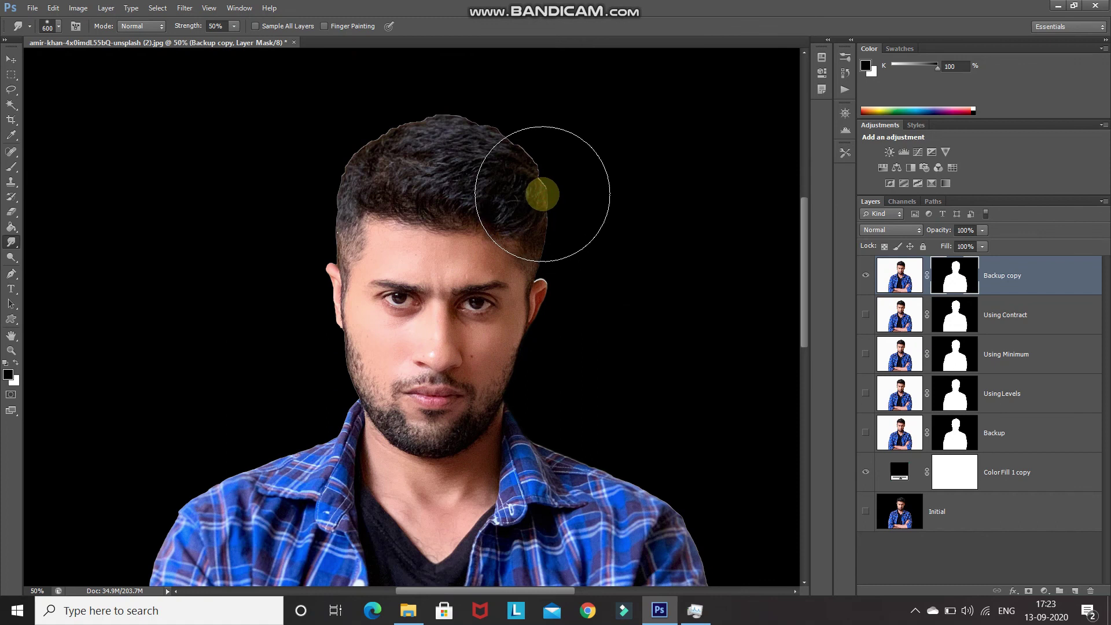
pyautogui.moveTo(417, 136); pyautogui.dragTo(425, 138)
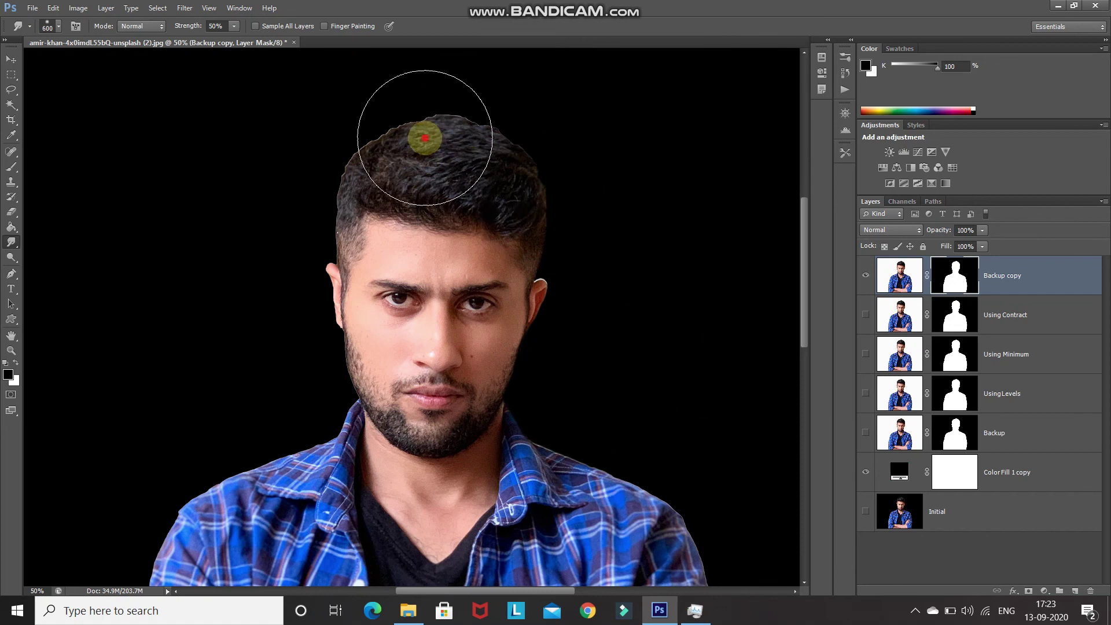
pyautogui.scroll(-5, 248, 397)
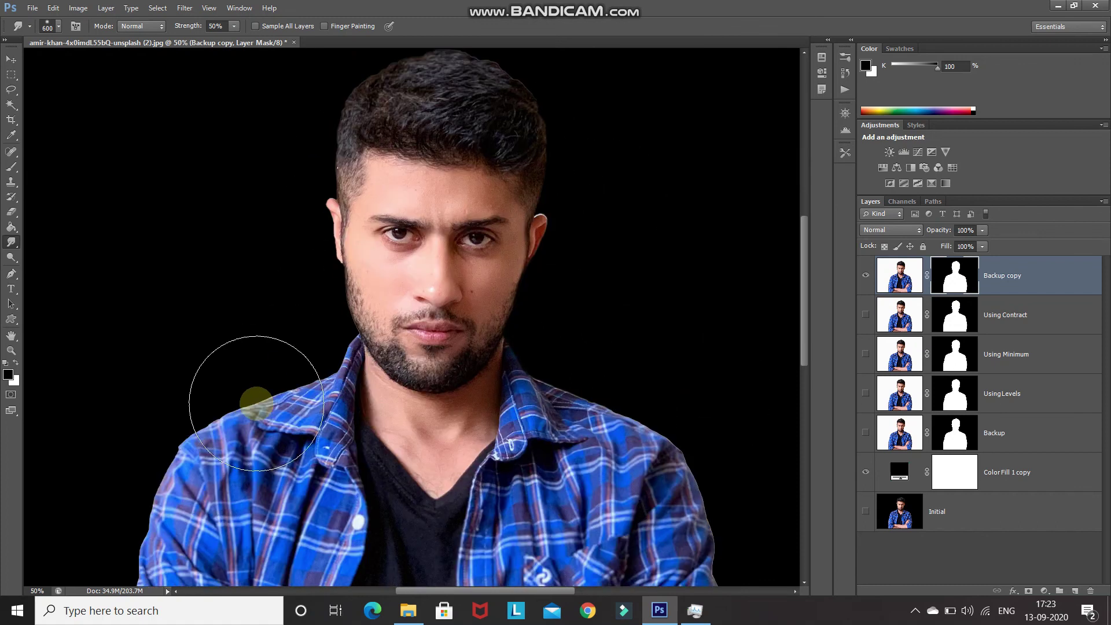
pyautogui.scroll(-1, 111, 272)
# Compare the smudged cutout with the Initial layer by isolating that layer and restoring the previous layer visibility.
pyautogui.hotkey('ctrl', '-')
pyautogui.hotkey('ctrl', '-')
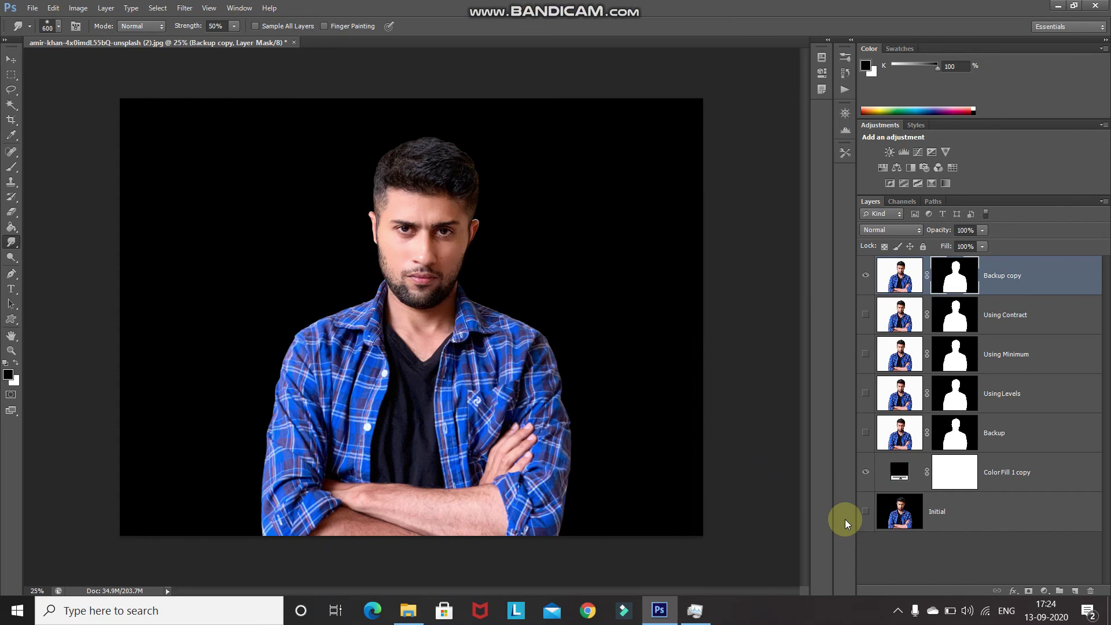
pyautogui.keyDown('alt'); pyautogui.click(866, 512); pyautogui.keyUp('alt')
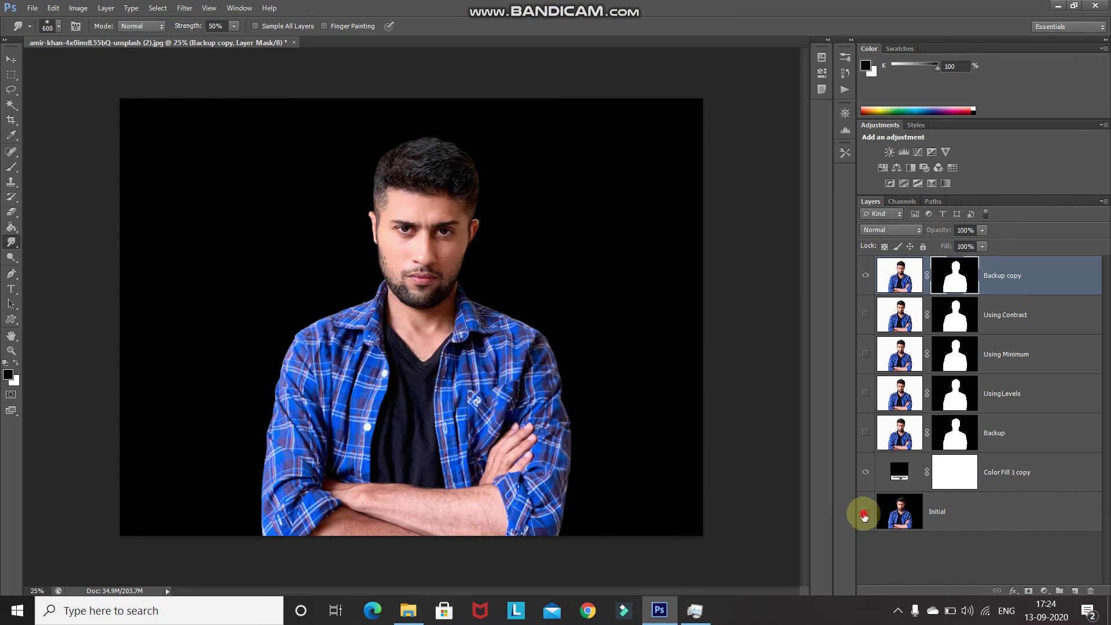
pyautogui.keyDown('alt'); pyautogui.click(865, 513); pyautogui.keyUp('alt')
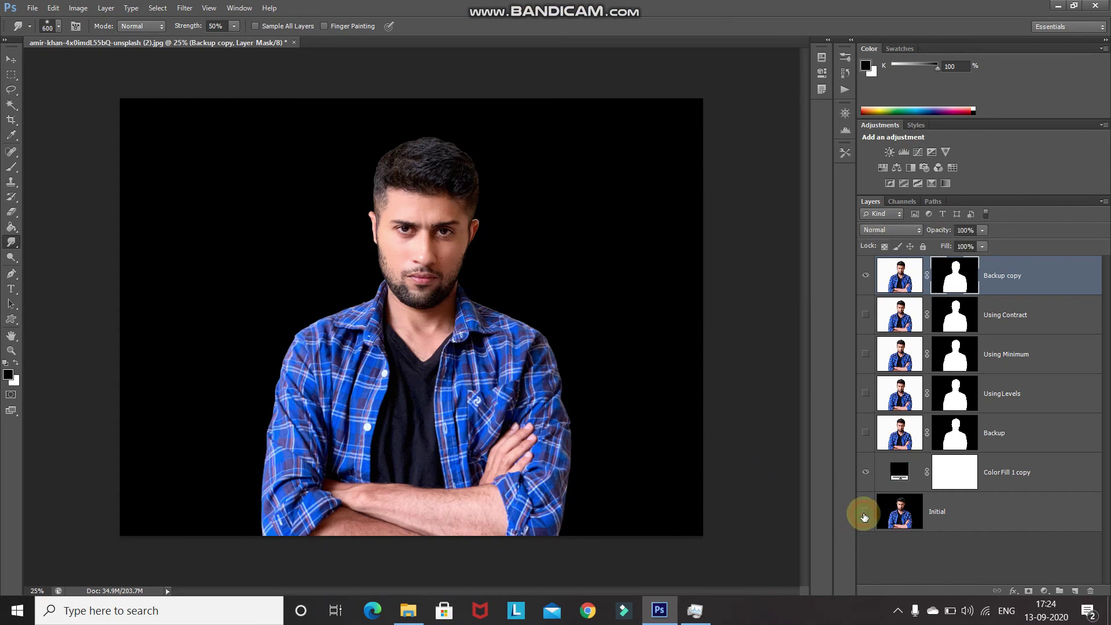